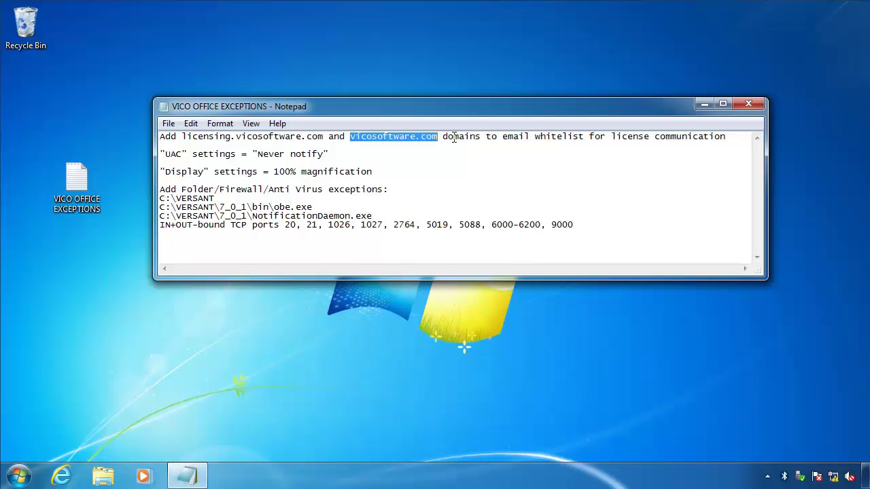
Find the User Account Control settings listed in the notes and confirm the notification level at Never notify
drag(160, 155, 188, 155)
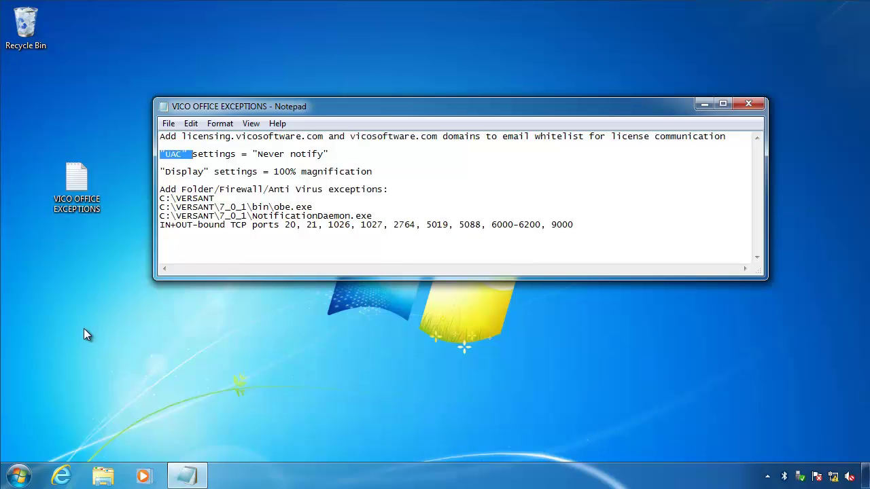
click(19, 479)
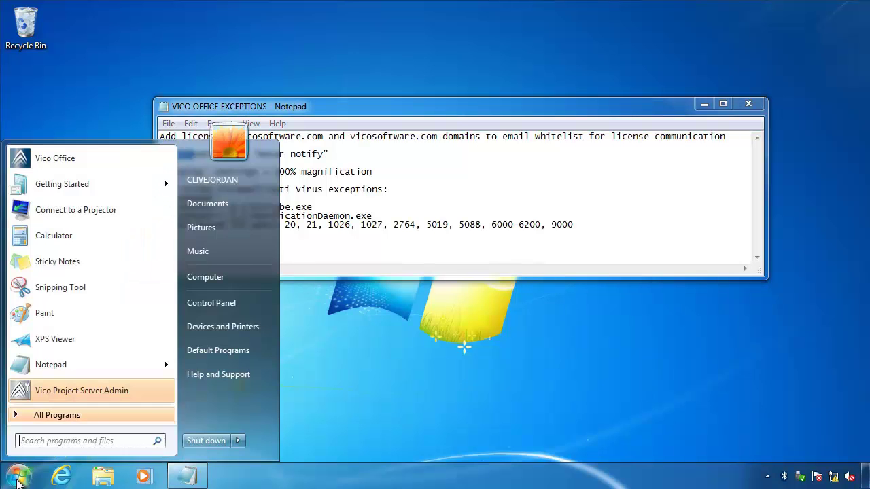
text(uac)
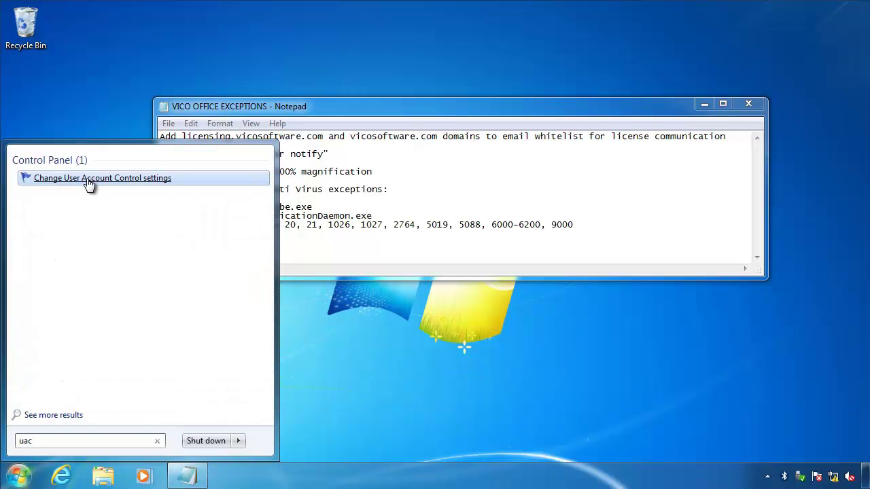
click(88, 179)
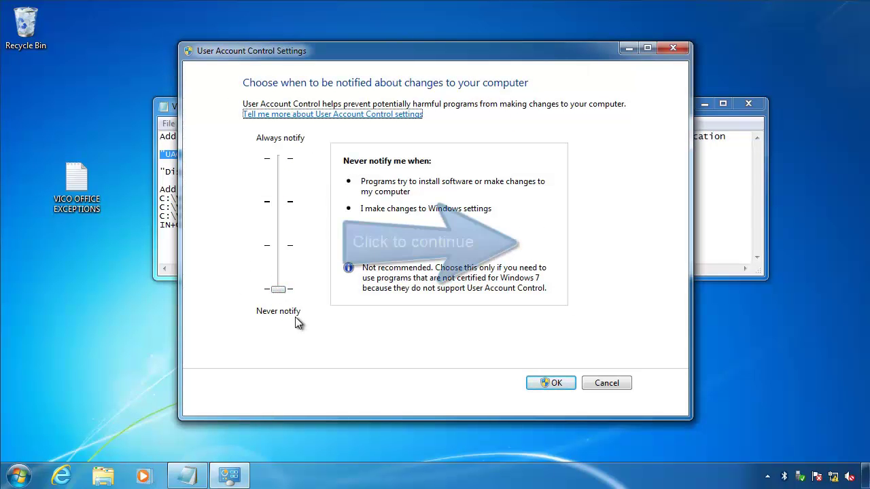
click(534, 383)
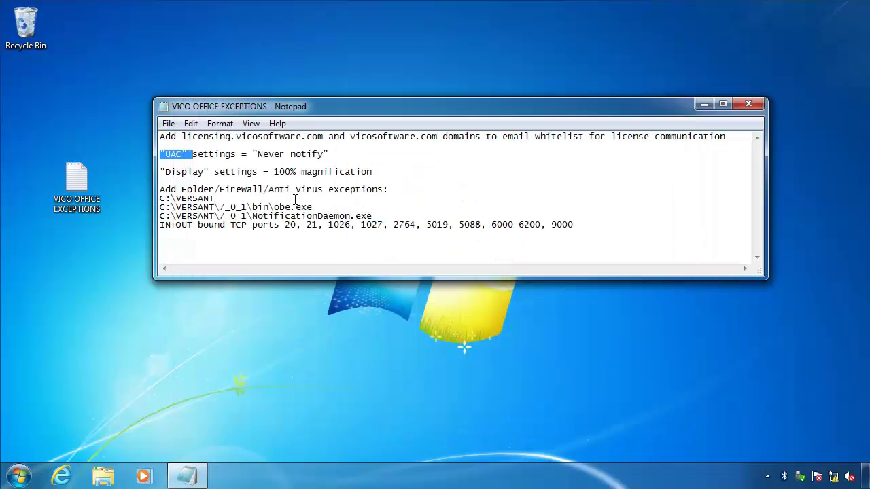
Check the Display settings for the 100% magnification required by the notes, and close the window
drag(206, 172, 165, 171)
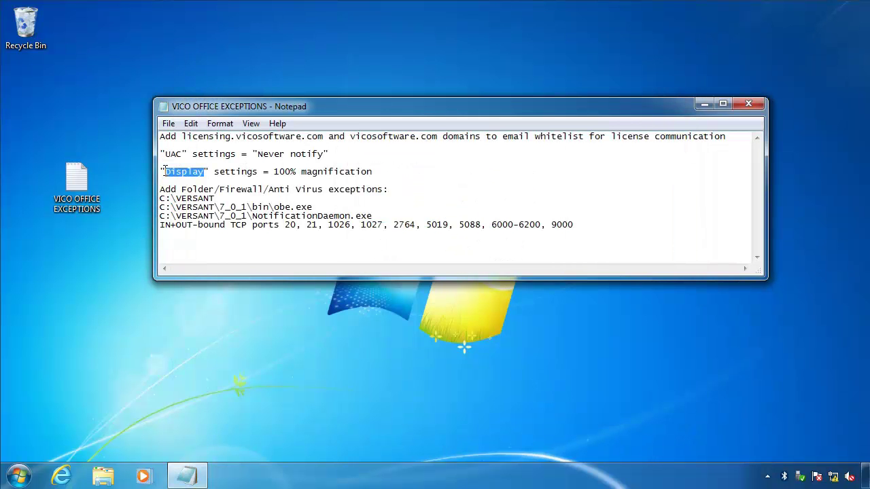
click(18, 476)
text(display)
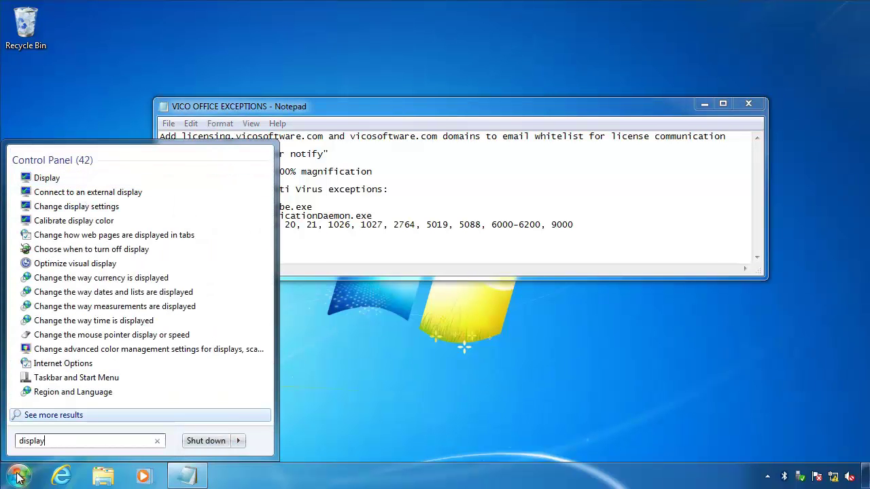
click(42, 177)
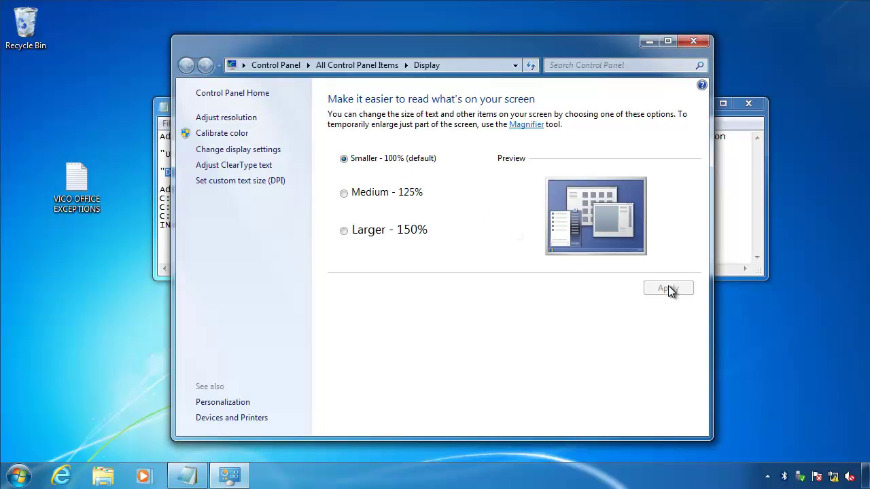
click(694, 40)
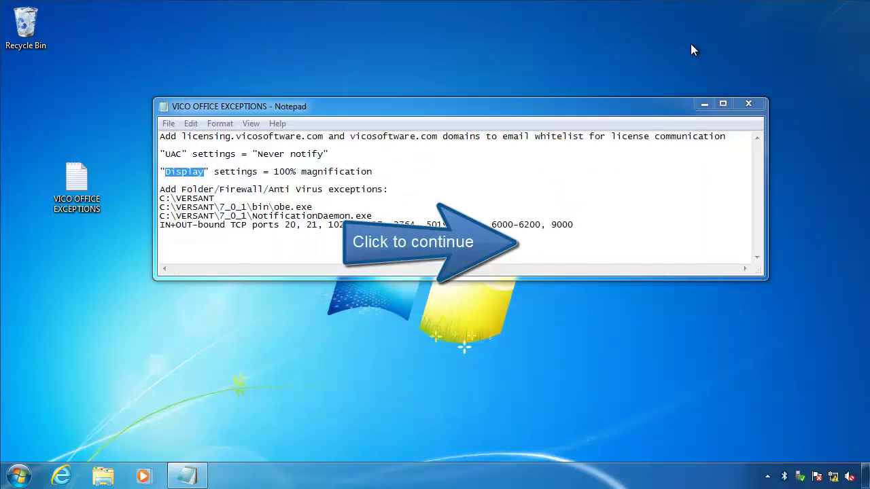
Search for the firewall settings needed for the listed exceptions and open Windows Firewall with Advanced Security
drag(181, 190, 322, 193)
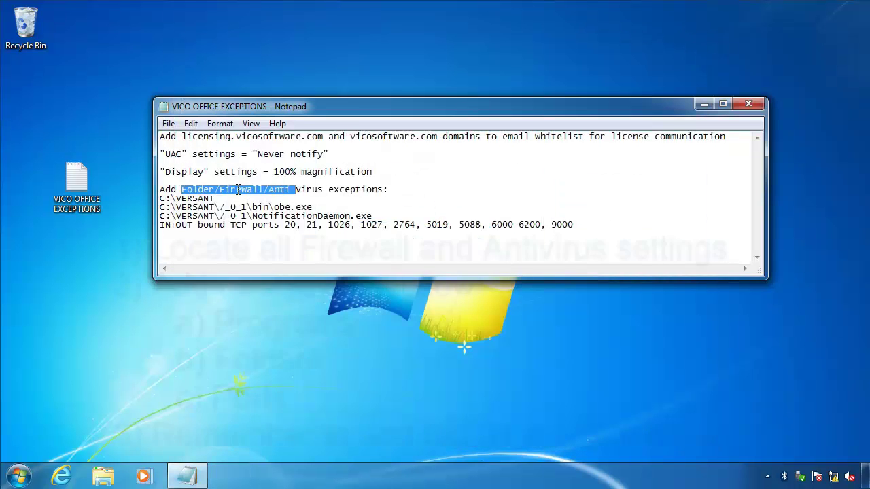
click(18, 480)
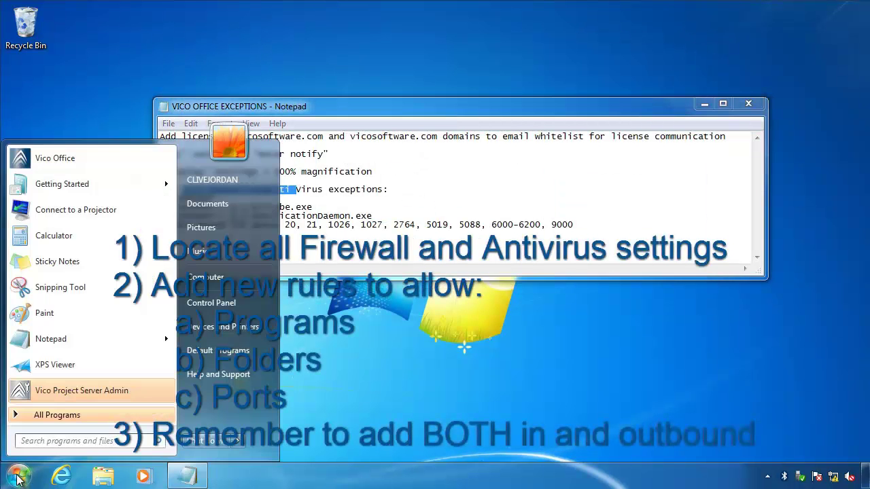
text(firewall)
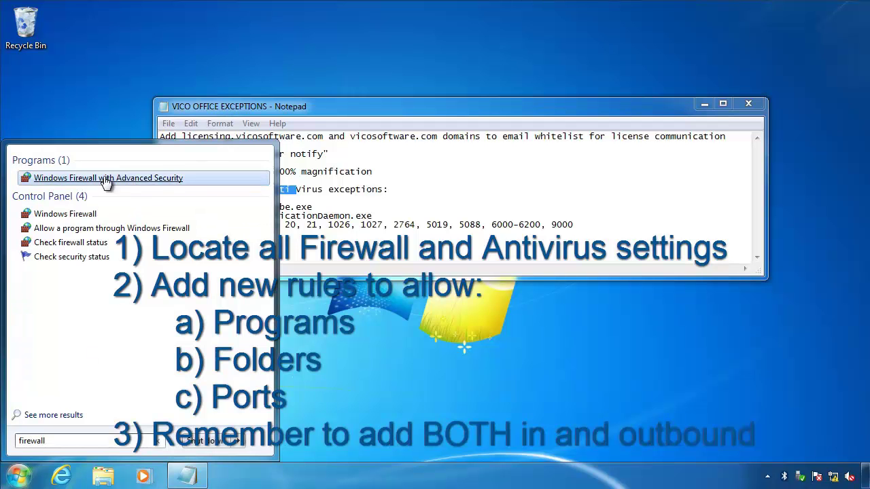
click(62, 183)
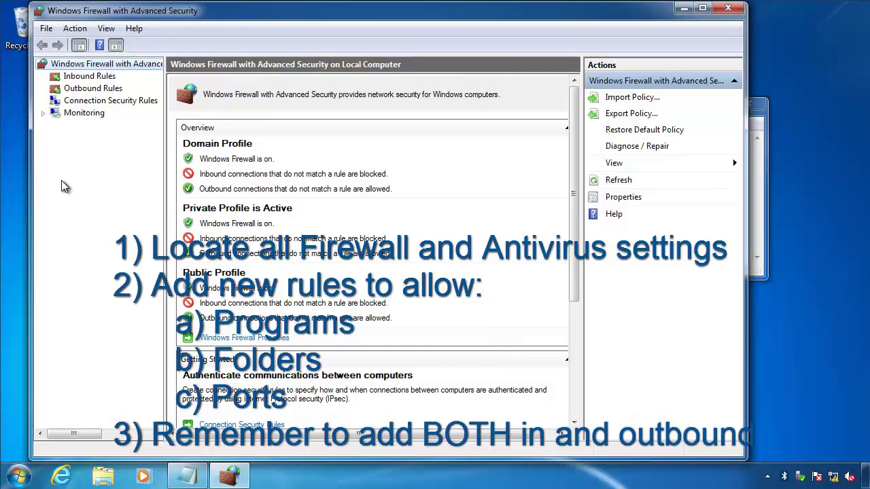
Start a new inbound Program rule and set its program path to C:\VERSANT, copied from the Notepad notes
click(104, 77)
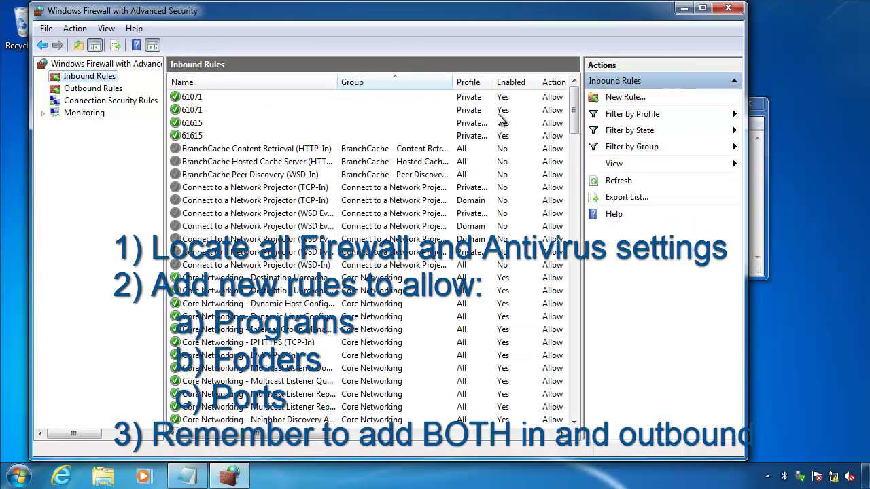
click(463, 97)
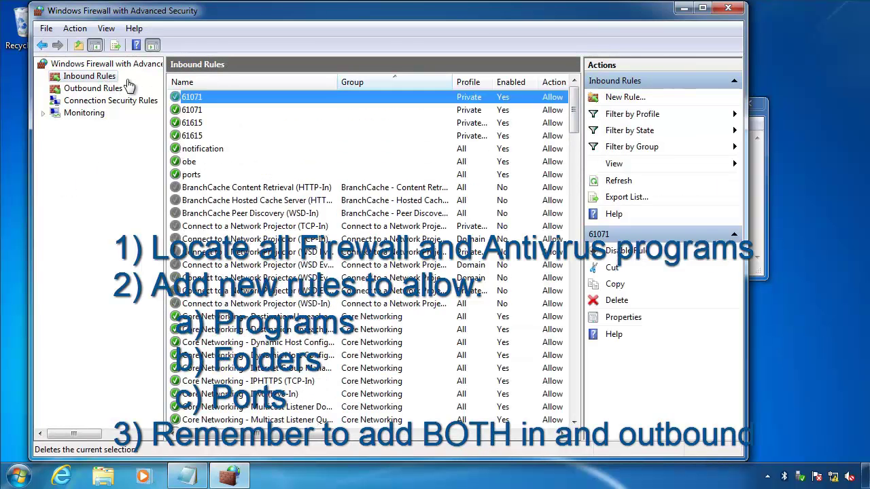
click(625, 96)
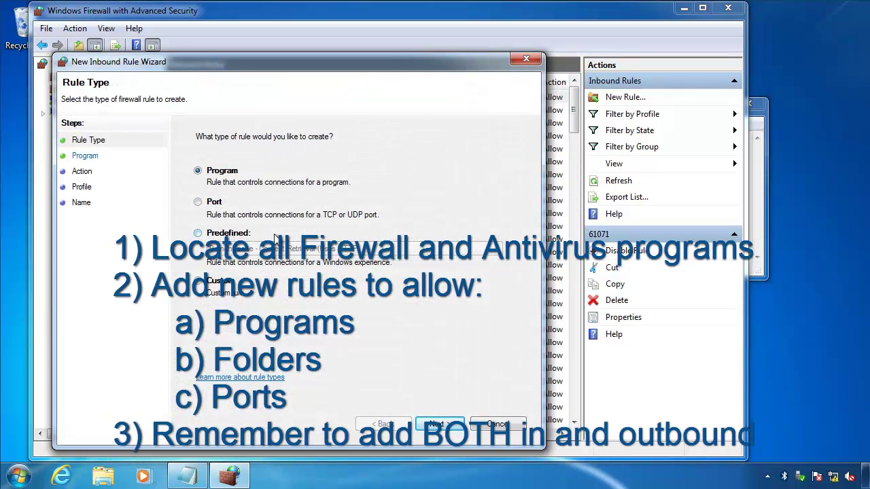
click(450, 425)
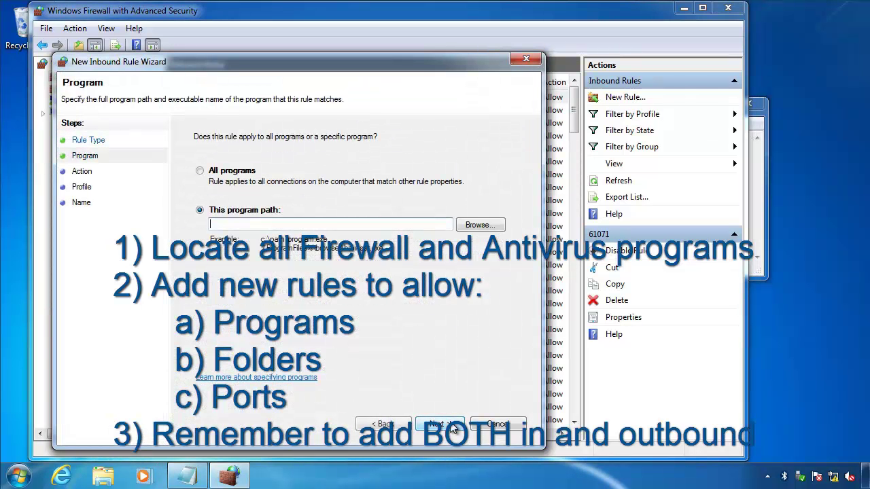
click(768, 273)
drag(215, 199, 135, 202)
key(ctrl+c)
click(136, 203)
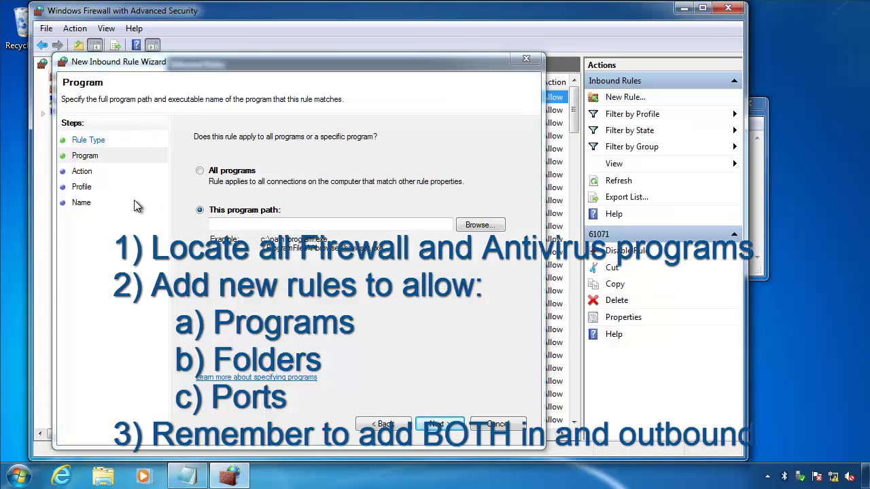
click(243, 224)
key(ctrl+v)
click(437, 425)
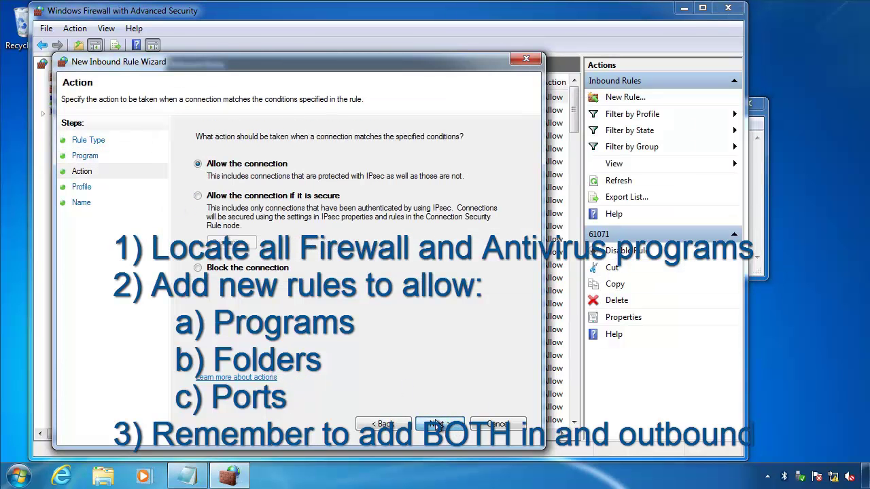
Allow the connection, keep the default profiles, and finish the inbound rule with the name versant
click(437, 425)
click(437, 424)
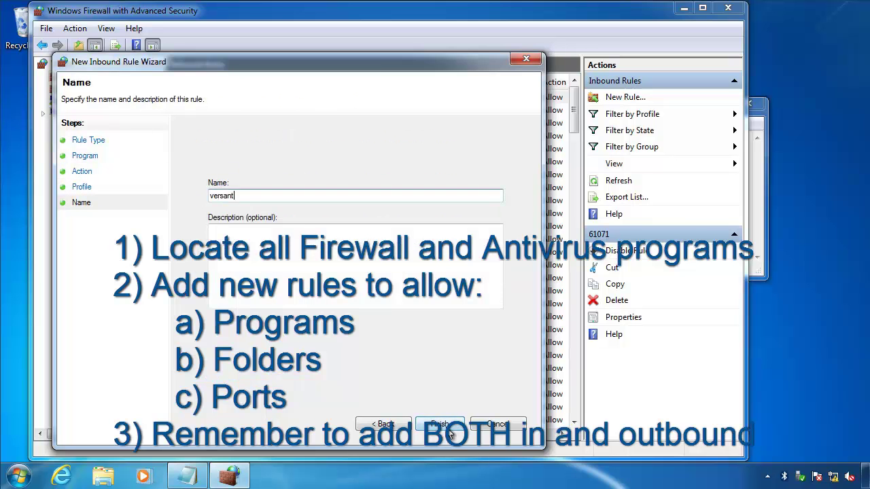
click(446, 428)
Create an outbound Program rule for C:\VERSANT with the default profiles and name it versant
click(93, 88)
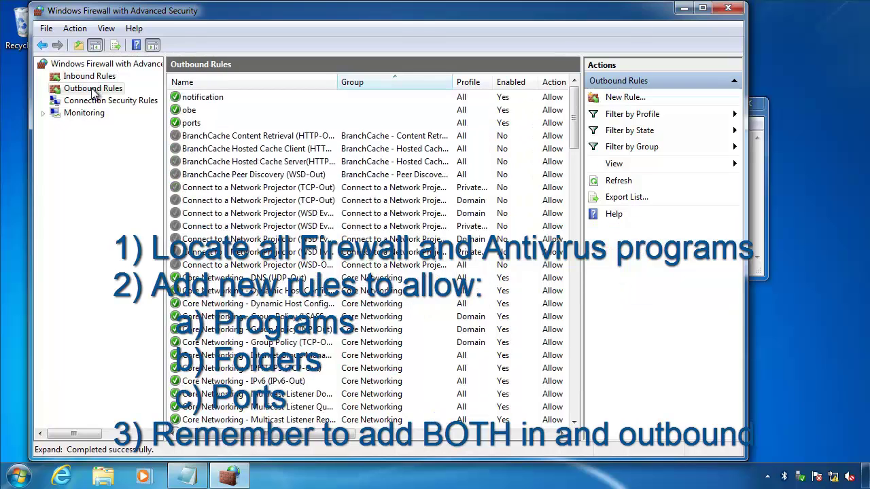
click(618, 97)
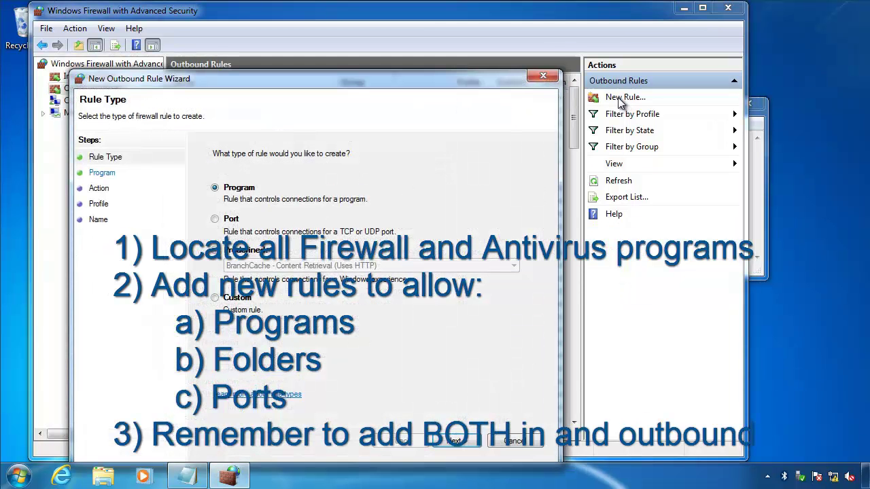
click(475, 438)
click(467, 443)
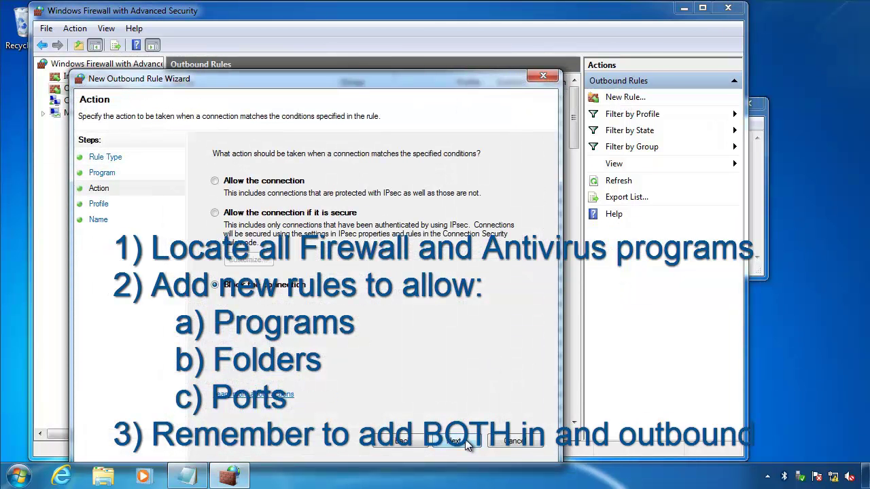
click(452, 443)
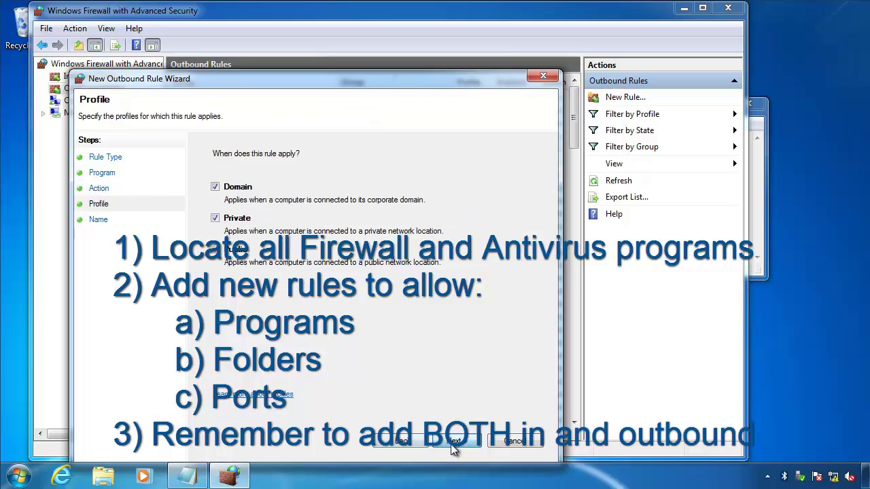
click(452, 443)
text(versant)
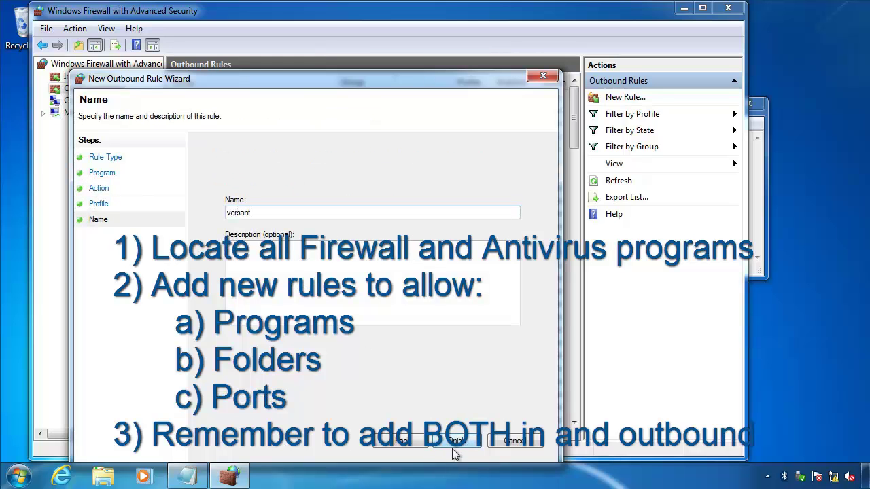
click(454, 443)
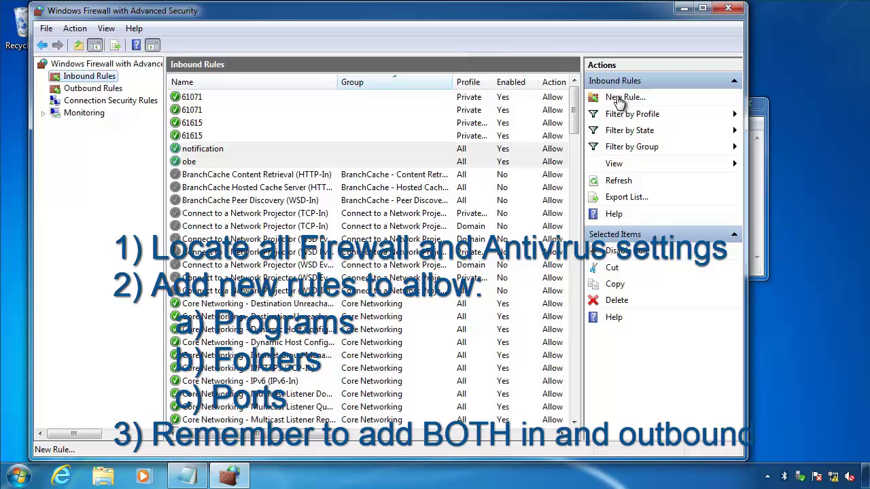
Start an inbound Port rule for specific local TCP ports 20, 21, 1026, 1027, 2764, 5019, 5088, 6000-6200, 9000 from the notes
click(620, 97)
click(214, 219)
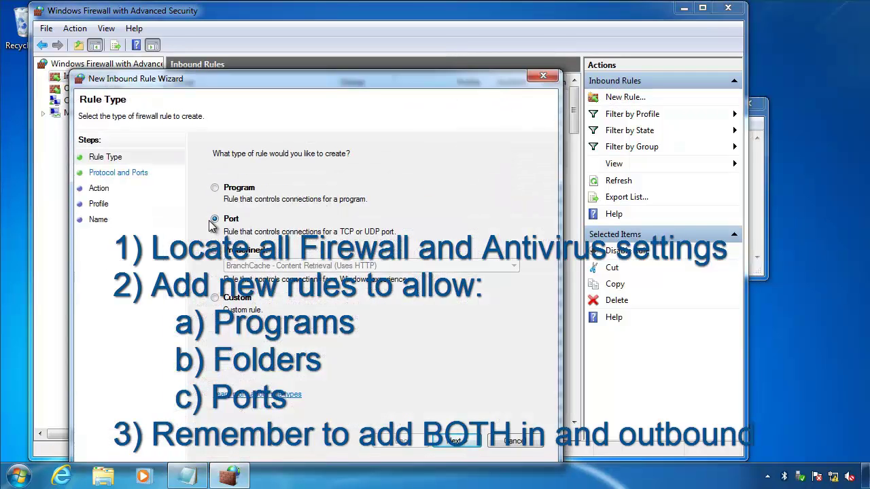
click(453, 443)
key(alt+Tab)
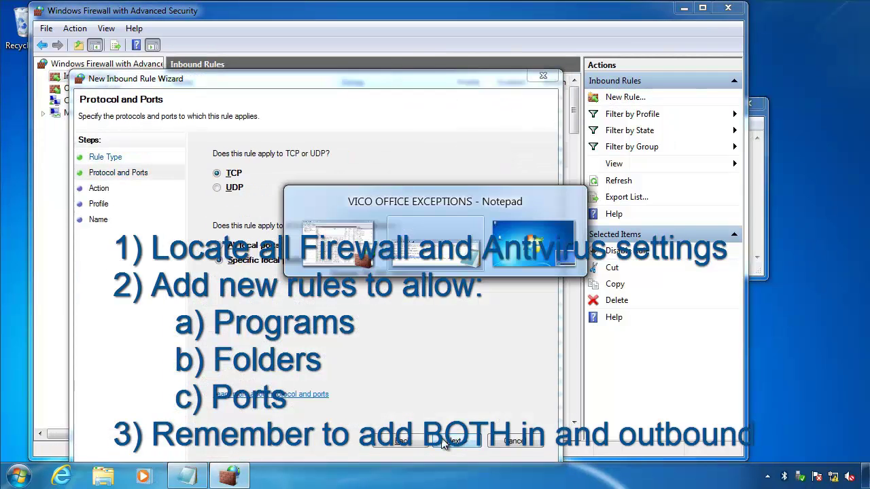
key(alt+Tab)
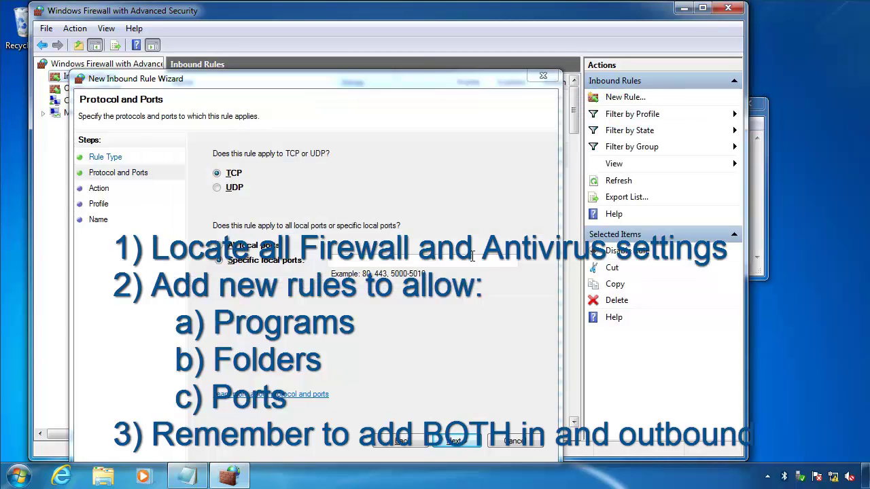
key(ctrl+v)
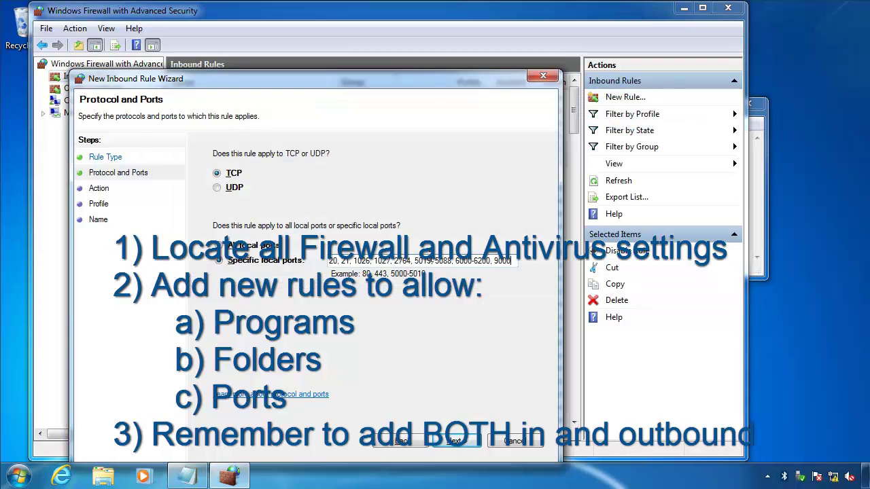
Accept the default action and profiles for the inbound port rule and finish it with the name ports
click(452, 442)
click(452, 441)
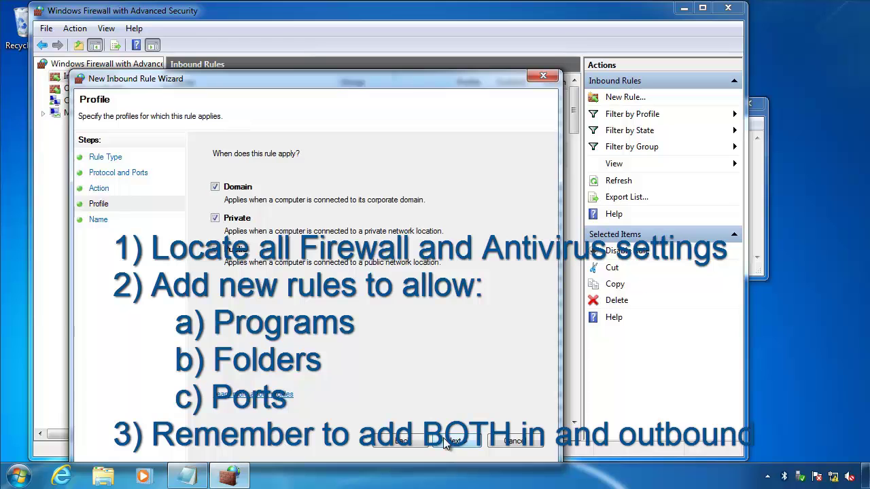
click(443, 440)
text(ports)
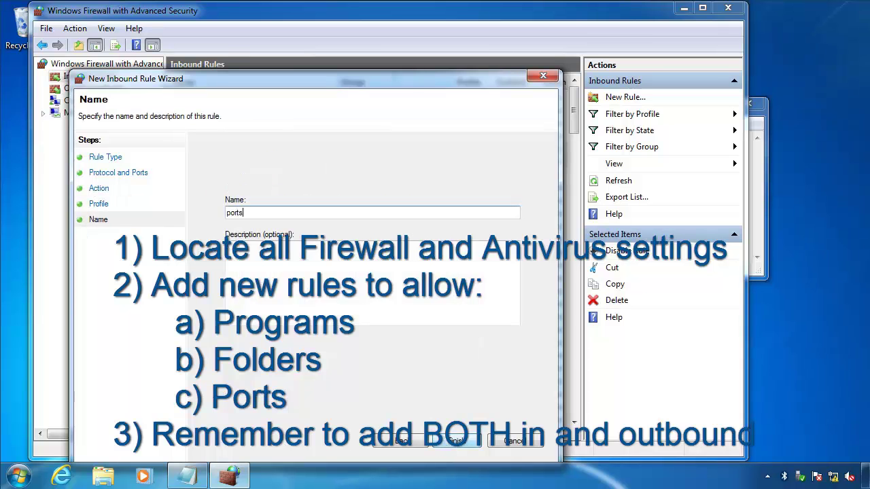
click(455, 444)
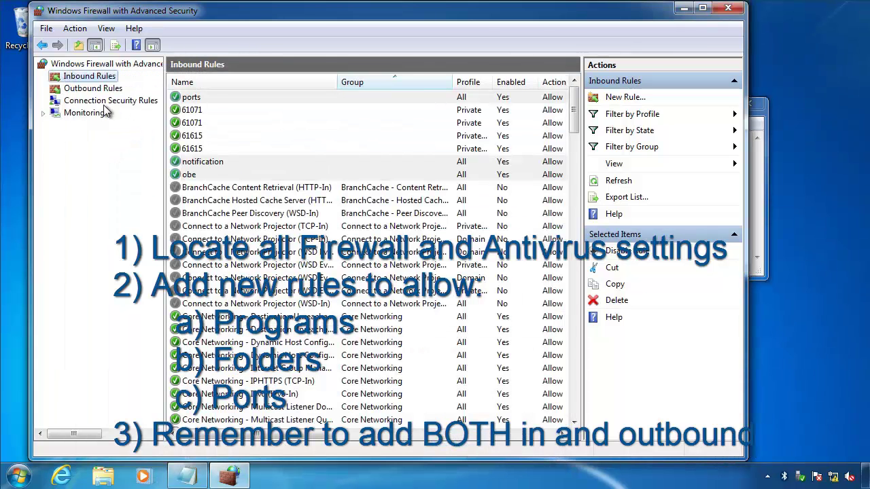
Start an outbound Port rule for specific remote TCP ports 20, 21, 1026, 1027, 2764, 5019, 5088, 6000-6200, 9000
click(80, 89)
click(616, 99)
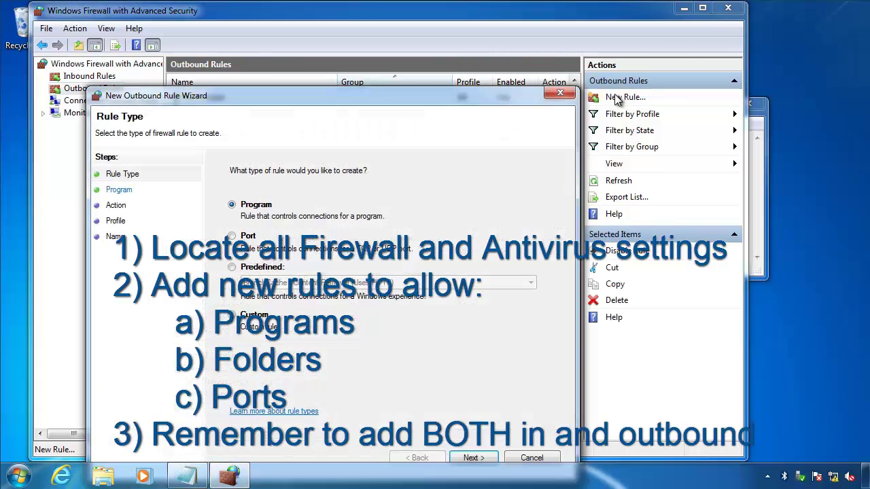
click(246, 239)
click(470, 458)
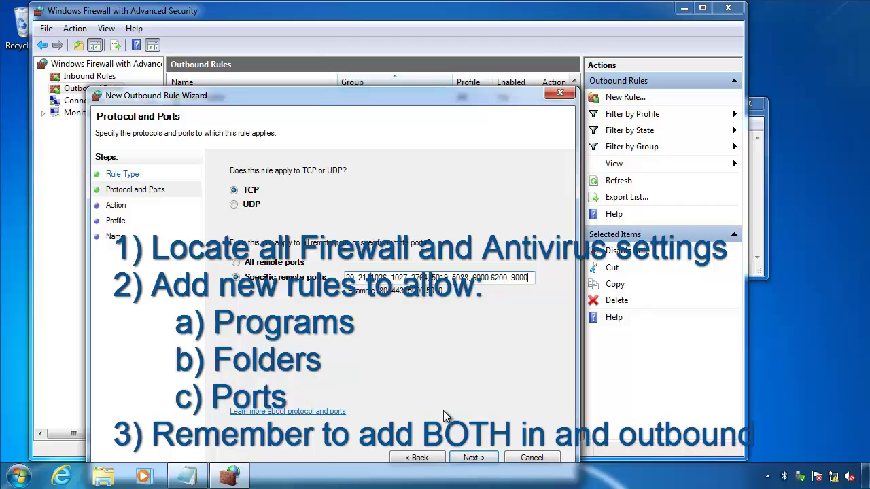
click(471, 458)
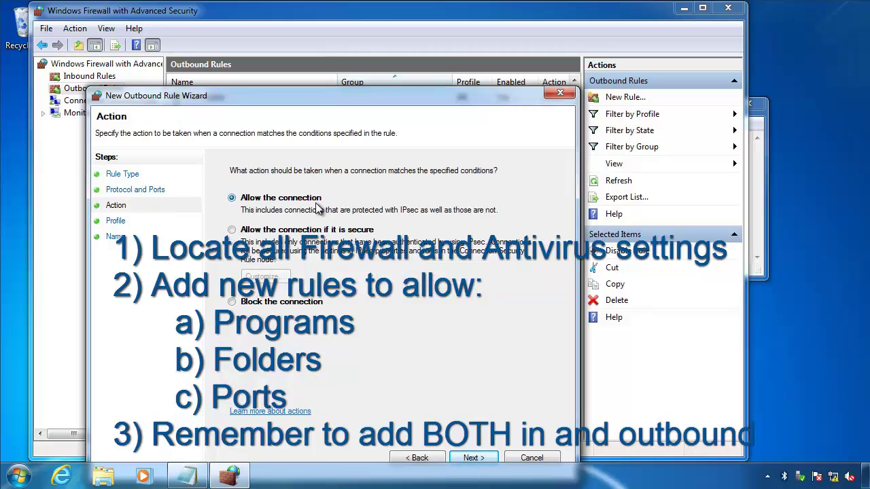
Keep the allow action and default profiles for the outbound port rule and finish it with the name ports
click(469, 457)
click(469, 458)
text(ports)
click(481, 456)
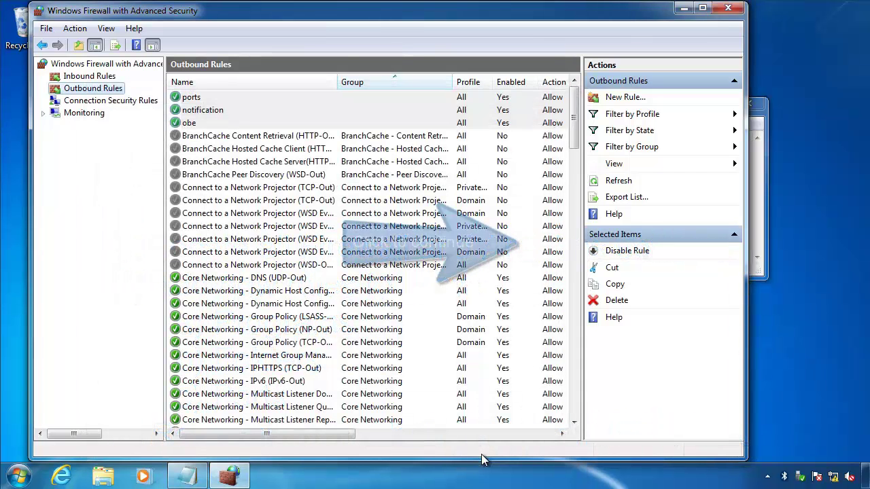
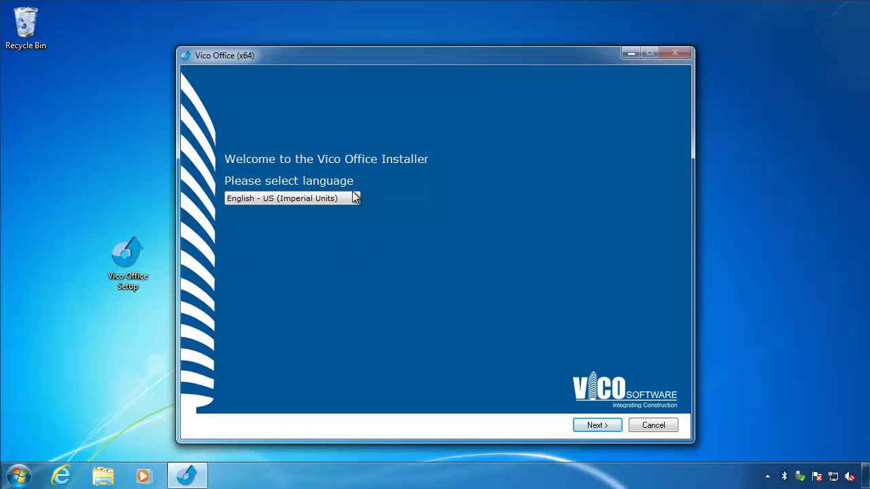
In the Vico Office installer, keep the language English - US (Imperial Units) and accept the license agreement
click(354, 198)
click(354, 198)
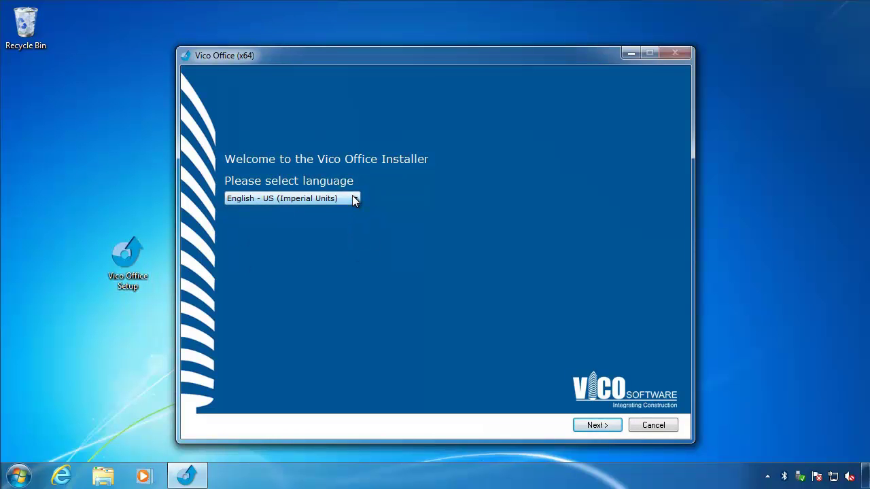
click(595, 427)
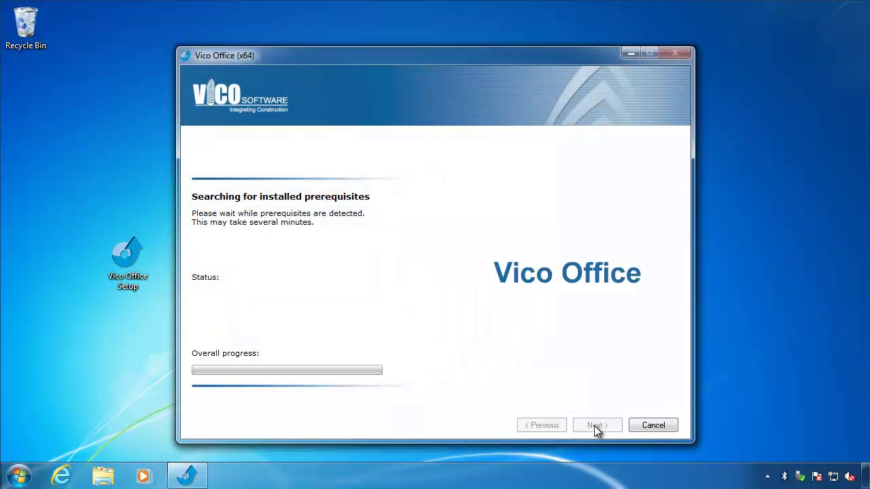
click(596, 427)
scroll(247, 398, down, 15)
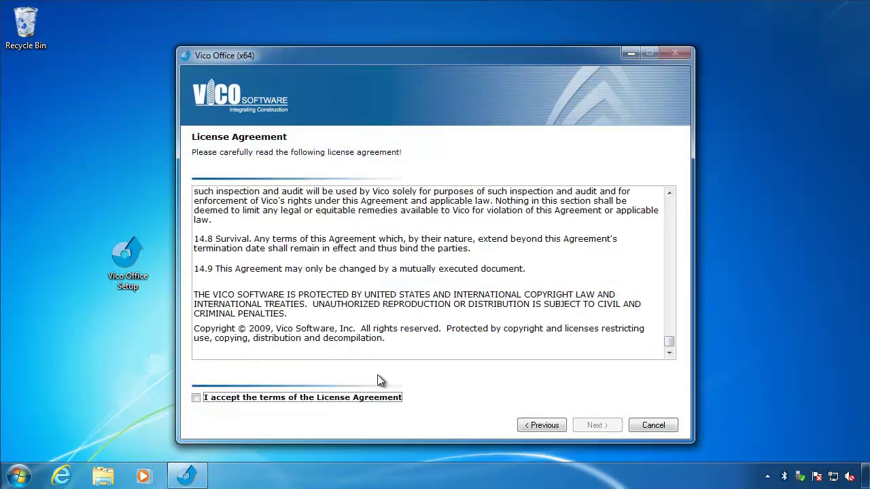
click(248, 398)
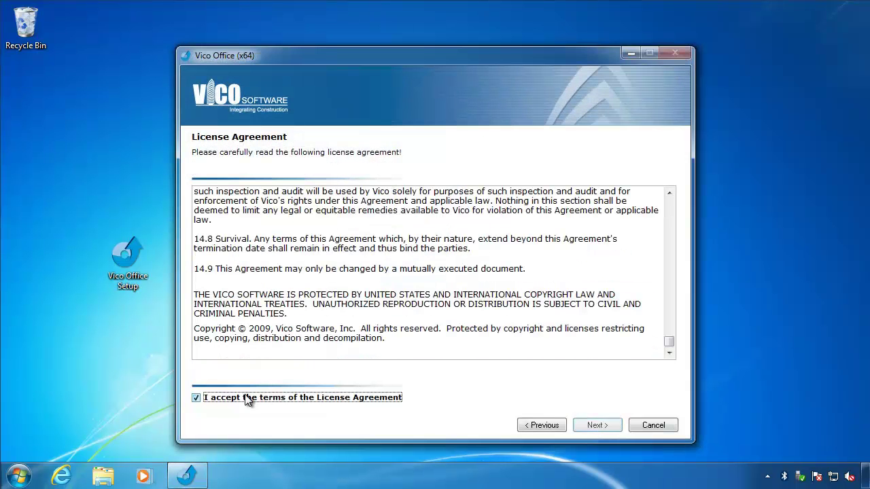
click(598, 427)
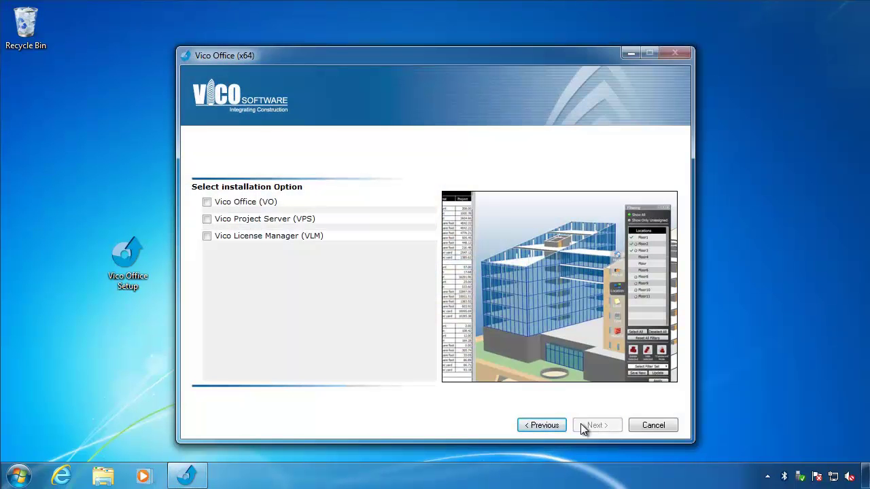
Choose to install Vico Office (VO) and Vico Project Server (VPS) with C:\ as the server installation path
click(207, 203)
click(207, 267)
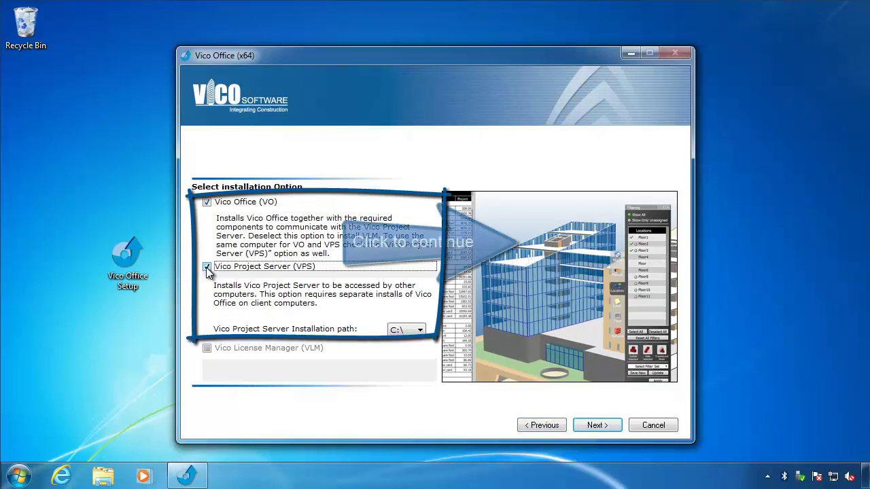
click(591, 426)
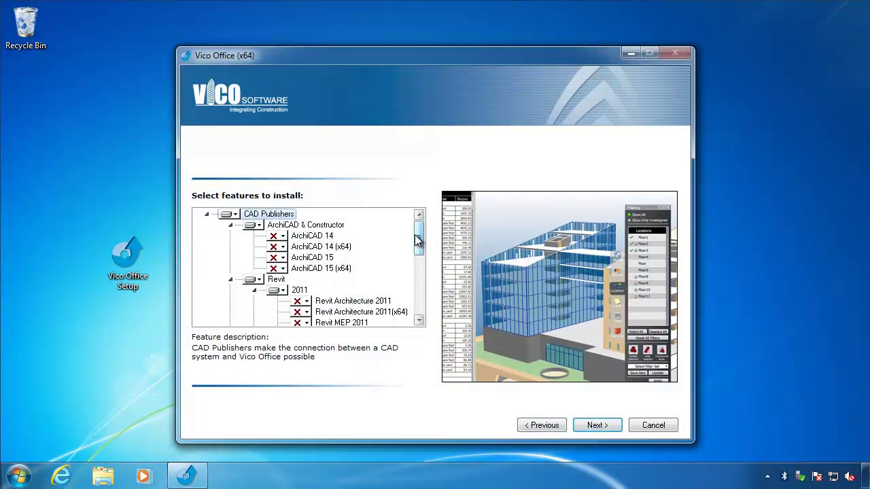
Keep the default feature selection, run the Vico Office installation, and finish the setup wizard
mouse_move(417, 242)
mouse_down()
mouse_move(423, 302)
mouse_move(426, 233)
mouse_up()
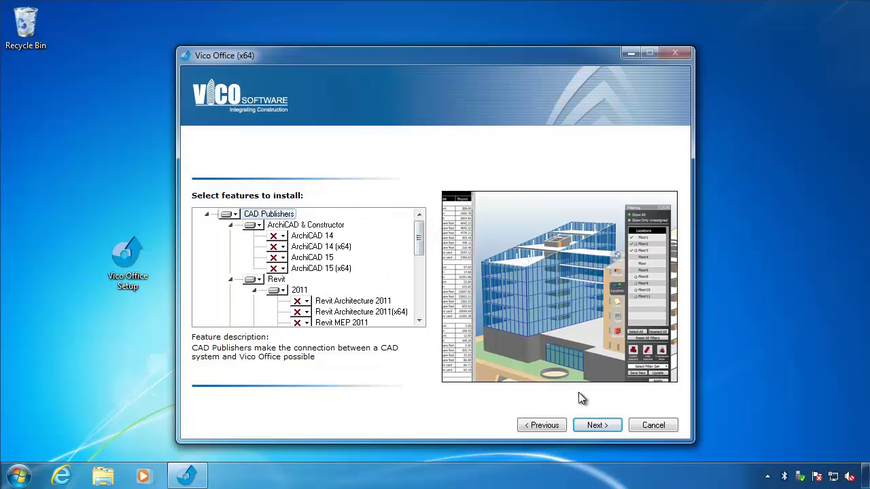
click(594, 426)
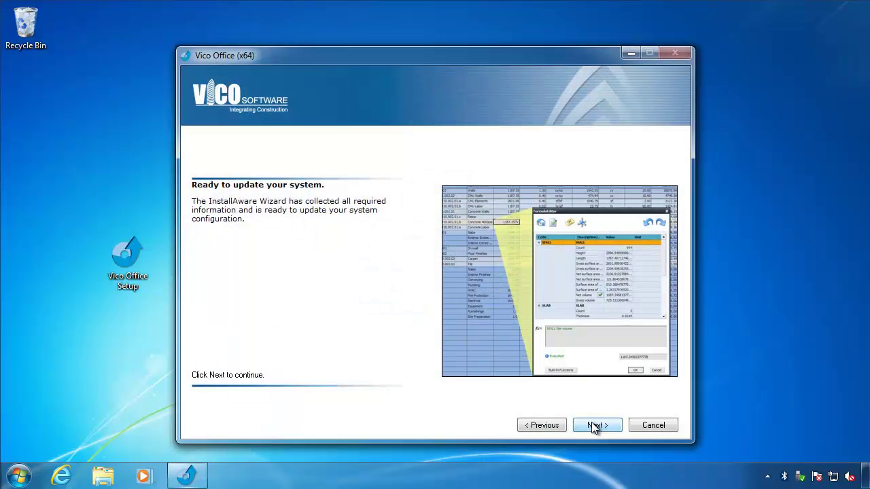
click(595, 425)
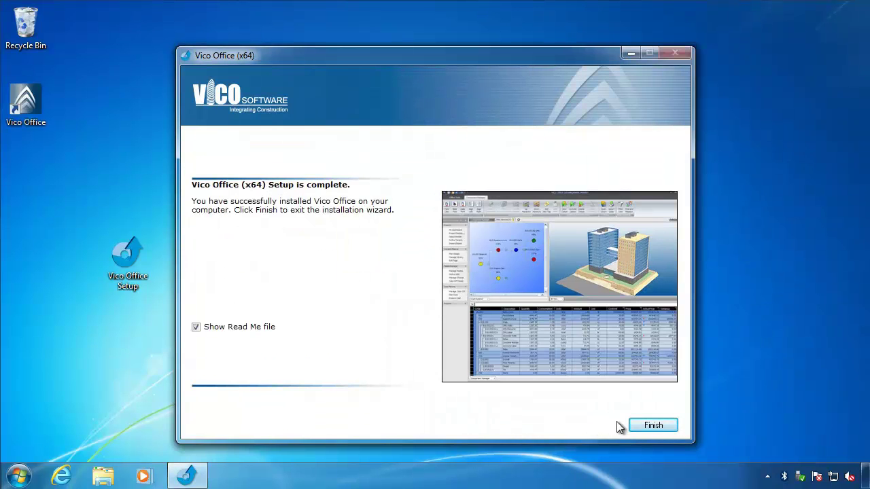
key(Return)
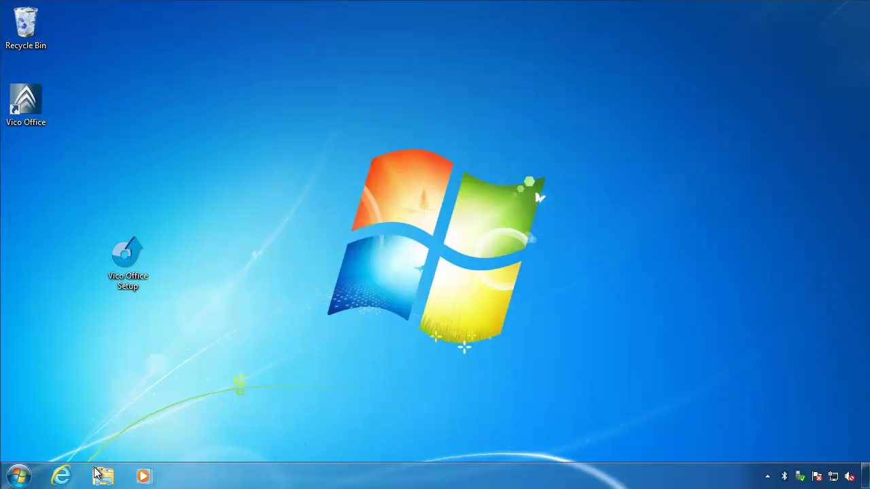
Restart the computer after the installation
click(19, 476)
mouse_move(233, 442)
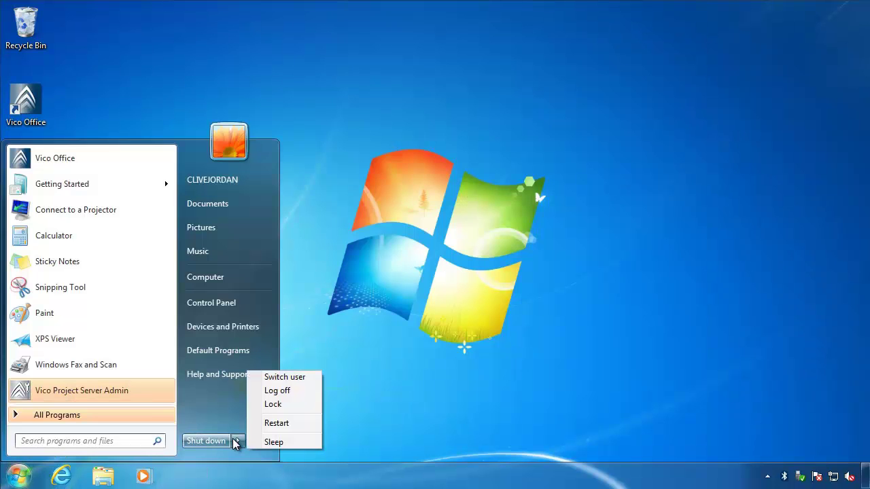
click(286, 424)
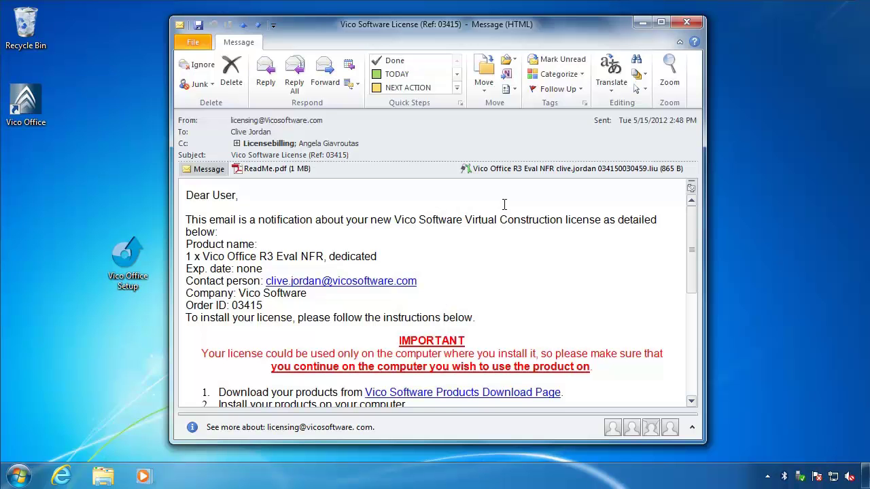
Copy the attached license file from the licensing e-mail to the desktop, install it, and cancel saving a license request file
drag(519, 170, 131, 181)
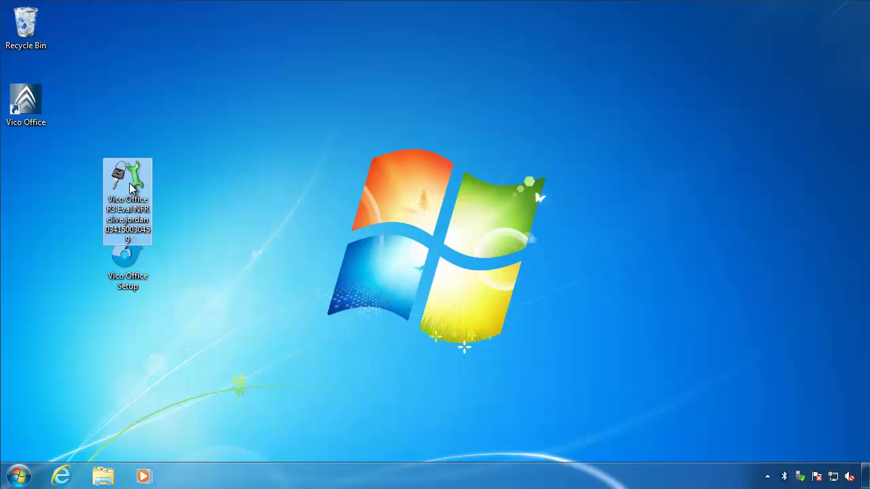
double_click(132, 188)
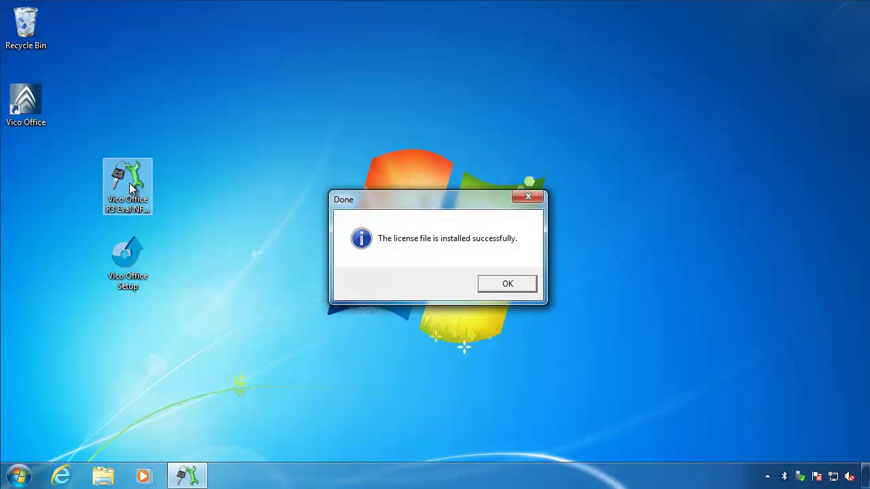
click(505, 285)
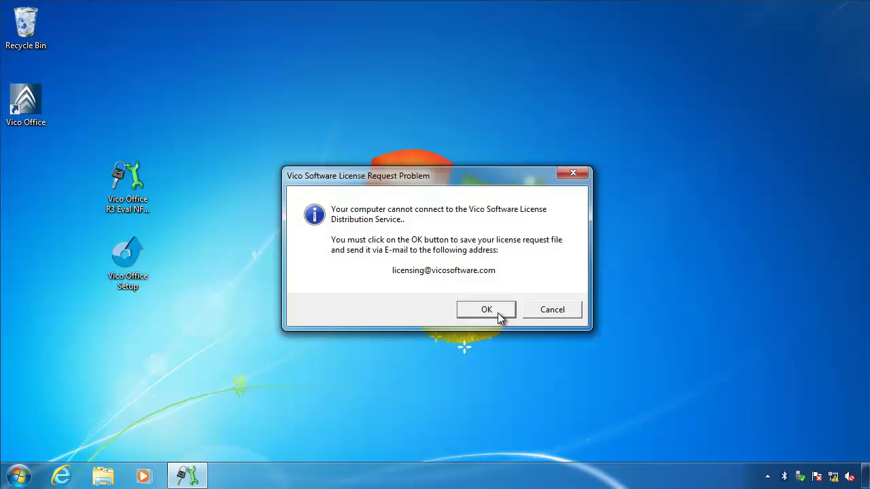
click(542, 310)
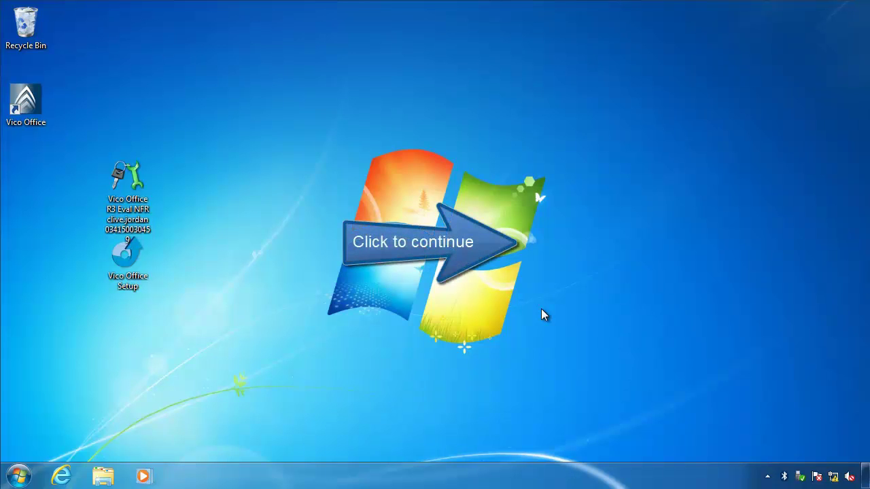
Launch Vico Office and create a new project named TEST
click(541, 312)
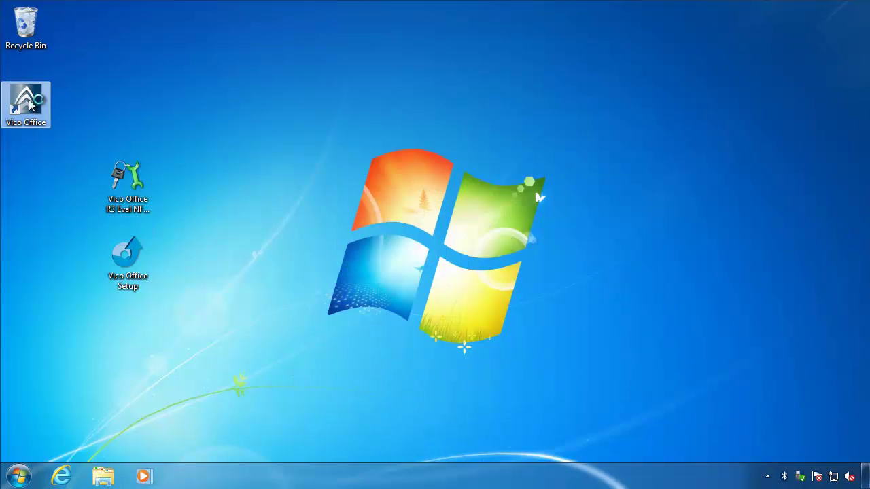
double_click(27, 103)
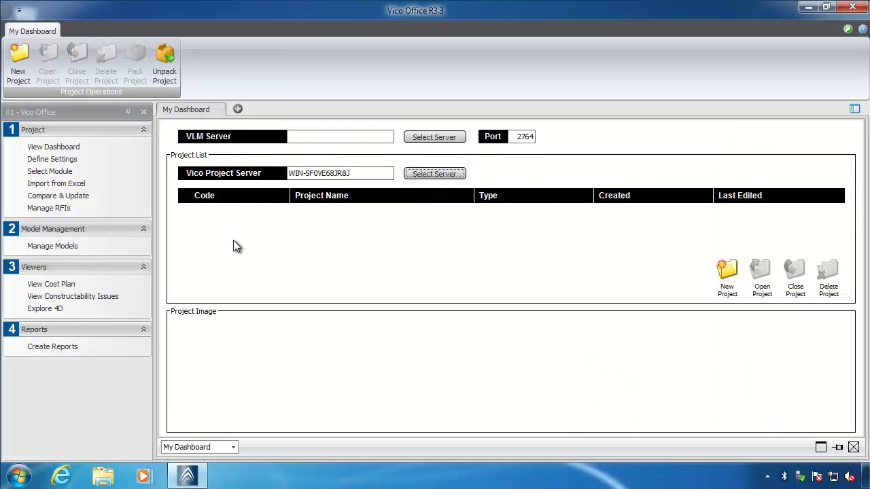
click(19, 77)
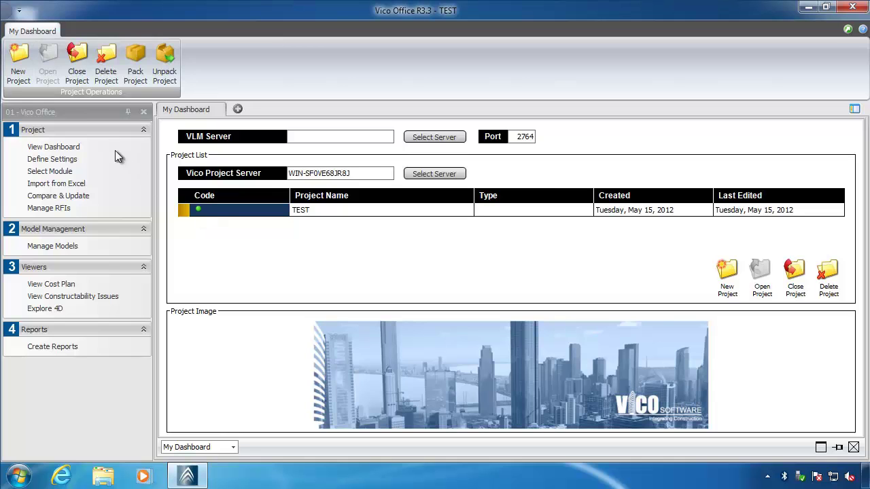
Switch the workflow to 04 - Cost Planner and open Takeoff Model for the TEST project
click(75, 113)
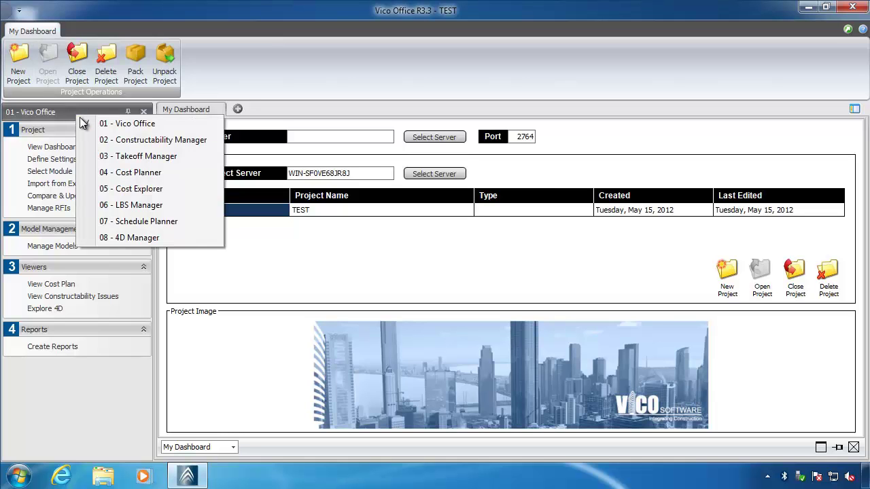
click(136, 171)
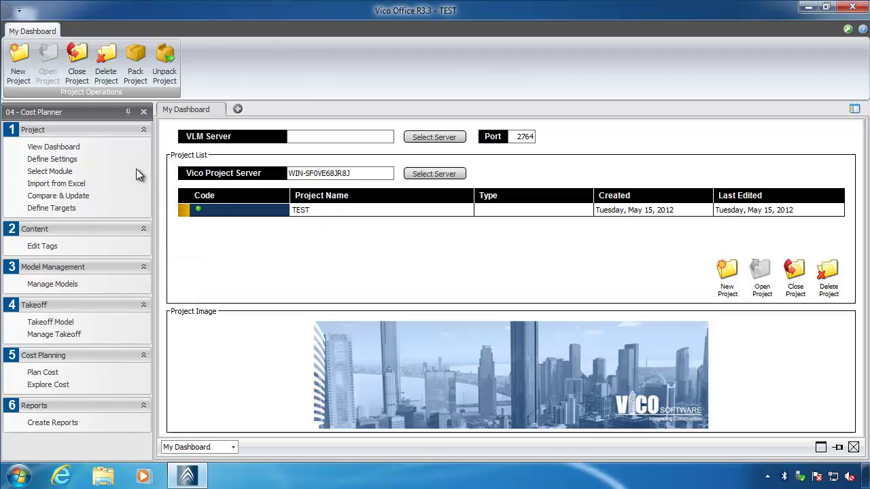
click(60, 324)
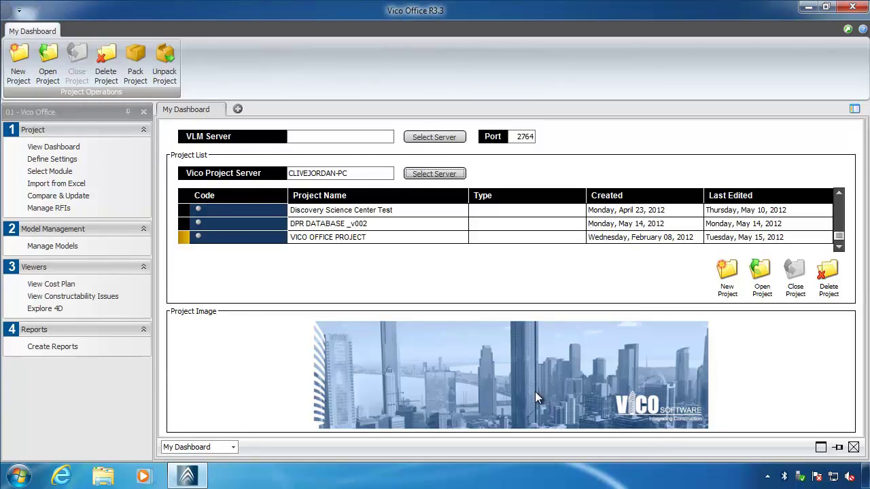
Set the VLM Server address to 192.168.0.281 on the dashboard
click(333, 138)
text(192.168)
text(.0.281)
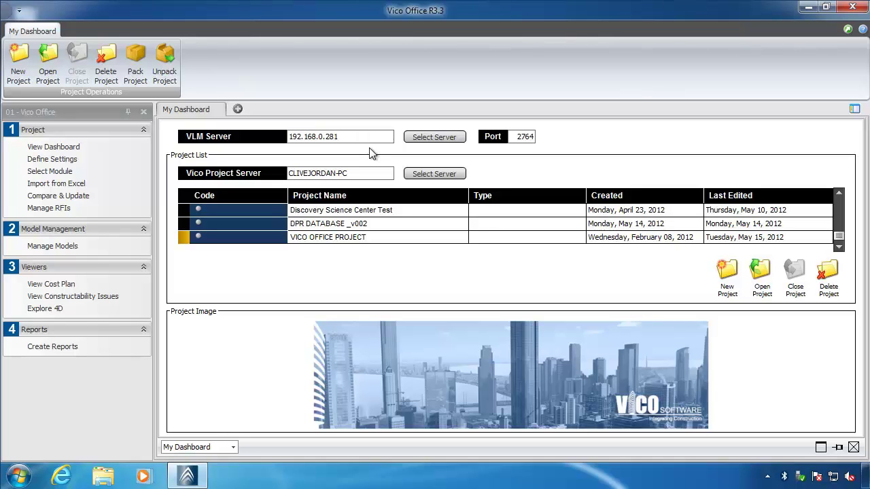
key(Tab)
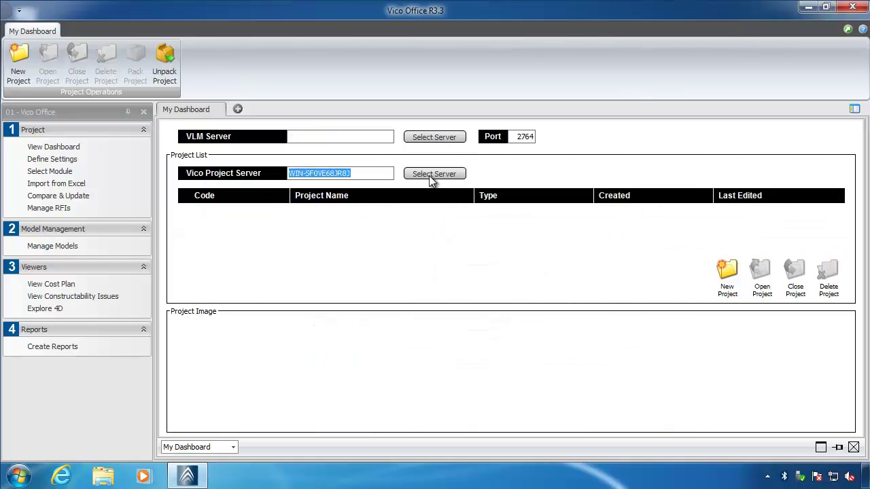
Set the Vico Project Server to the listed network host instead of the local host
click(429, 175)
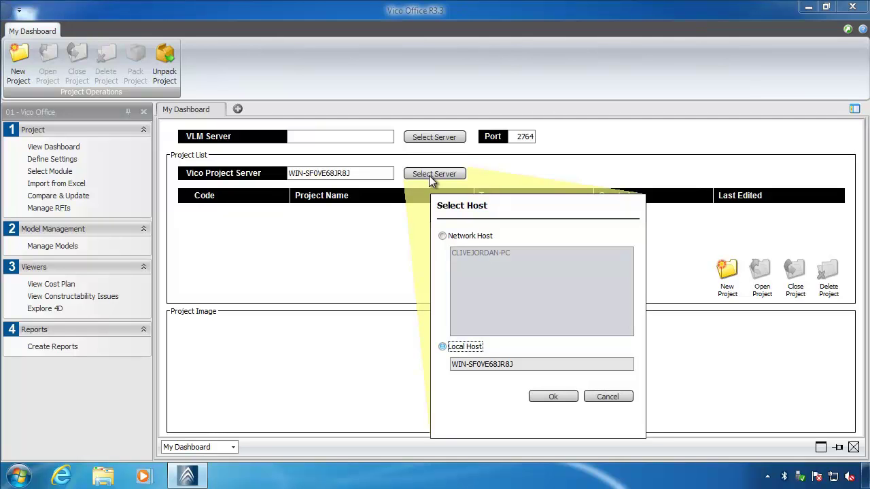
click(443, 237)
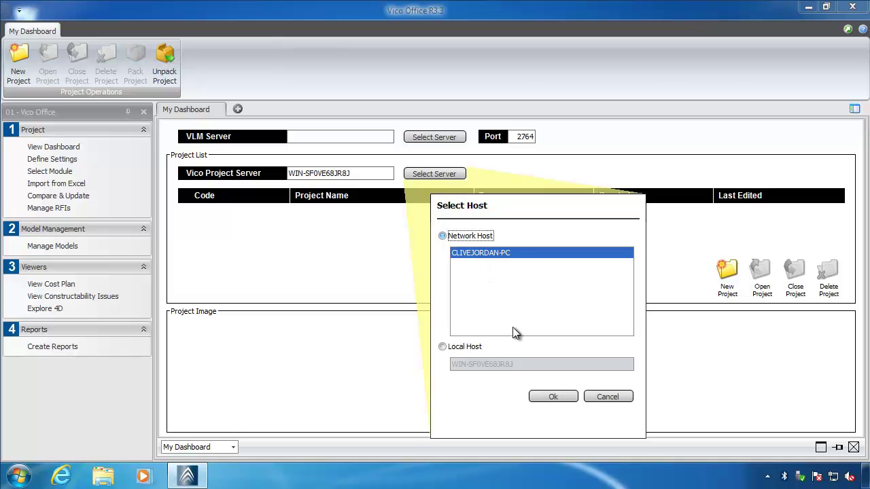
click(543, 396)
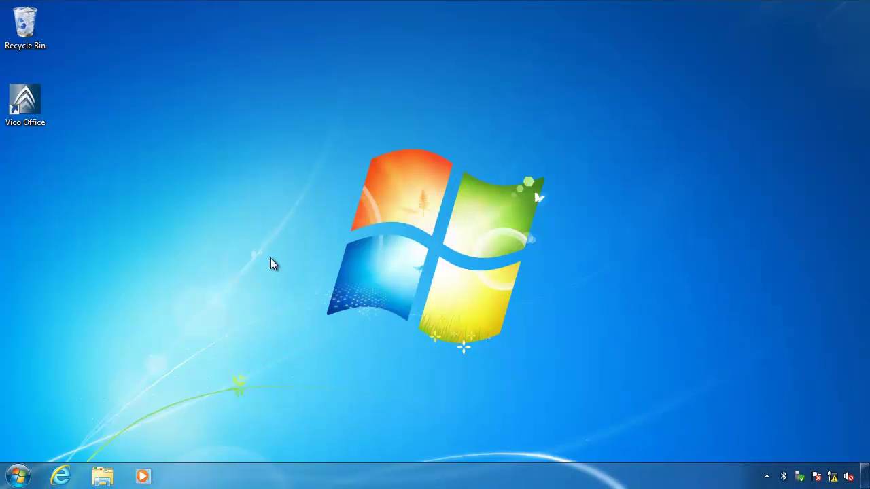
Open the folder C:\Program Files\Vico Software\Vico Office (x64)\Wow64 in the file browser
click(105, 478)
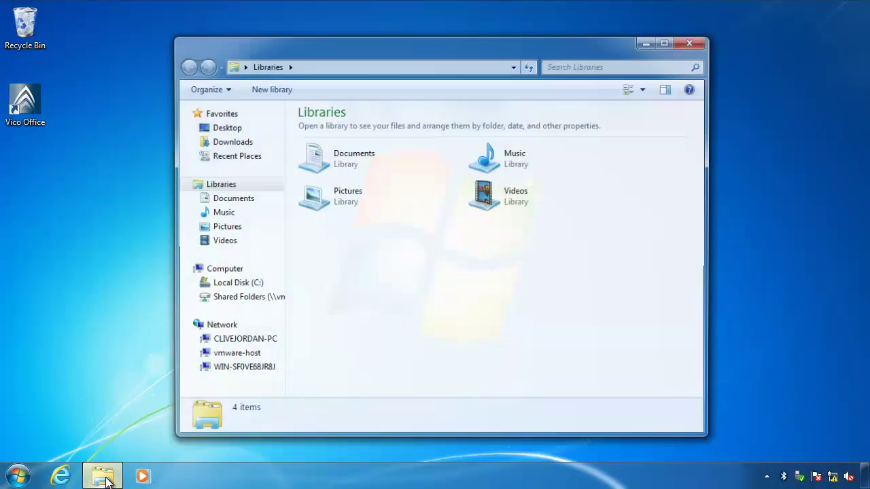
click(250, 285)
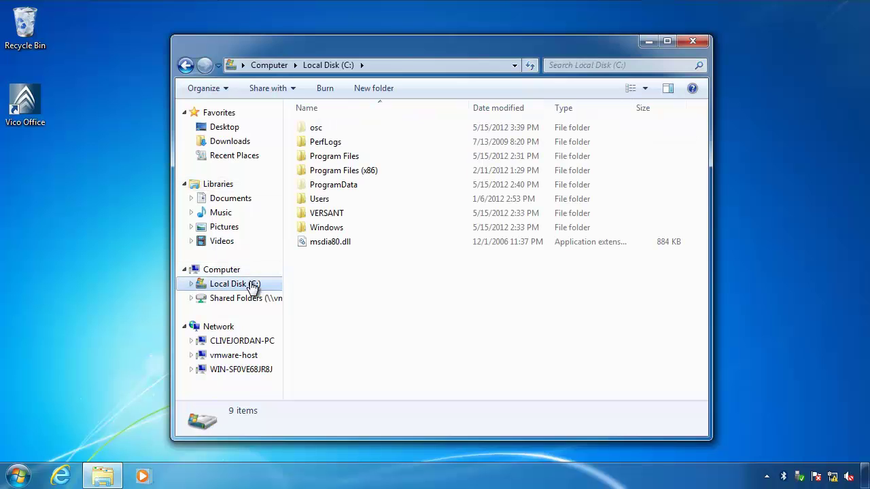
double_click(340, 159)
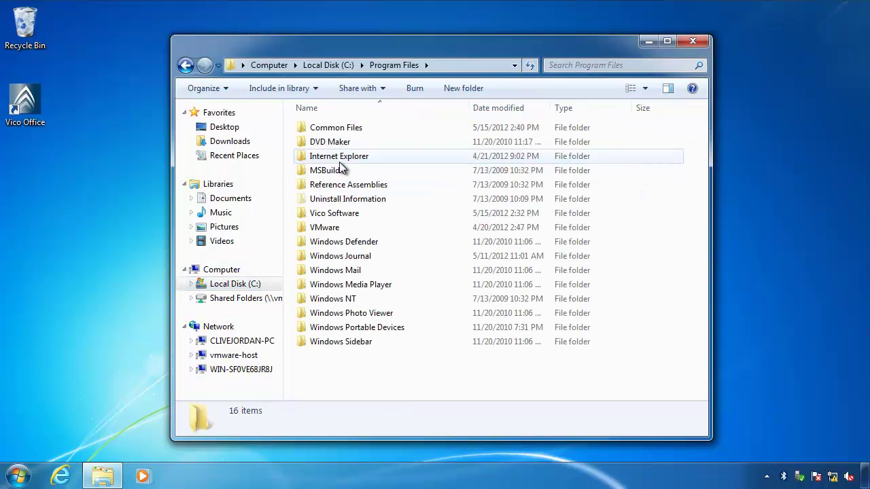
double_click(339, 215)
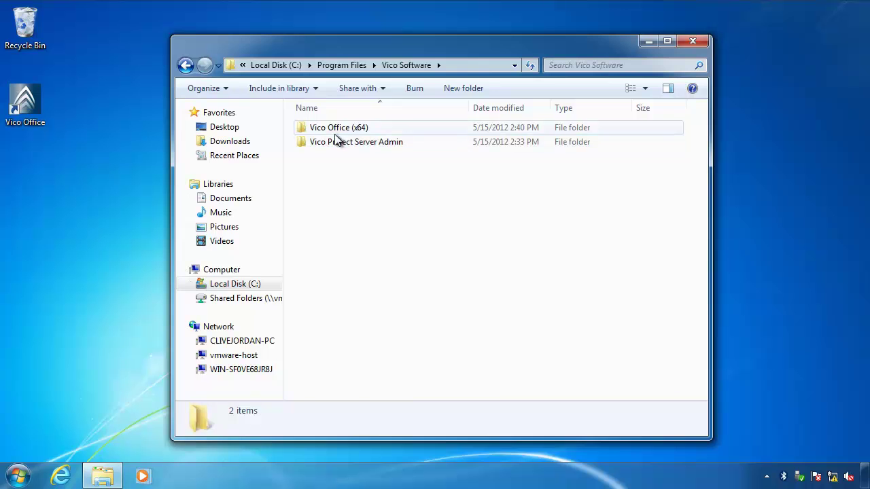
double_click(334, 130)
double_click(333, 269)
Pin the VS_Control application from the Wow64 folder to the taskbar and close the folder window
drag(706, 155, 700, 326)
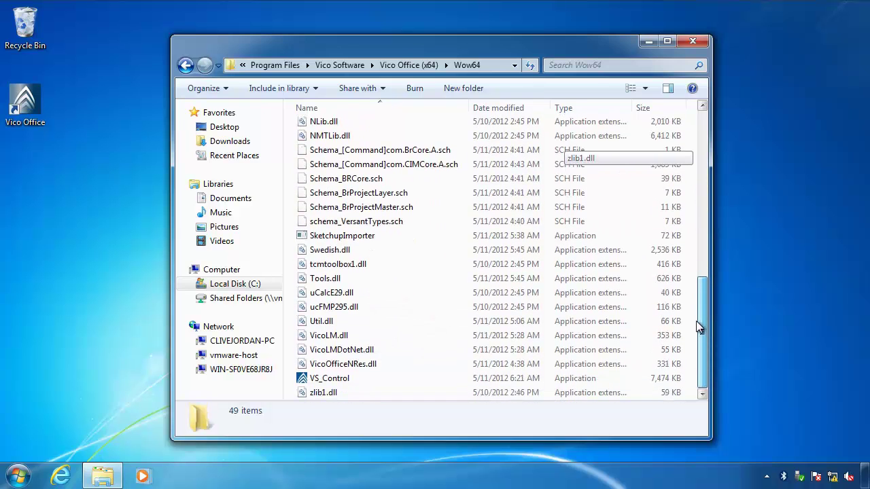
click(336, 379)
drag(335, 380, 201, 484)
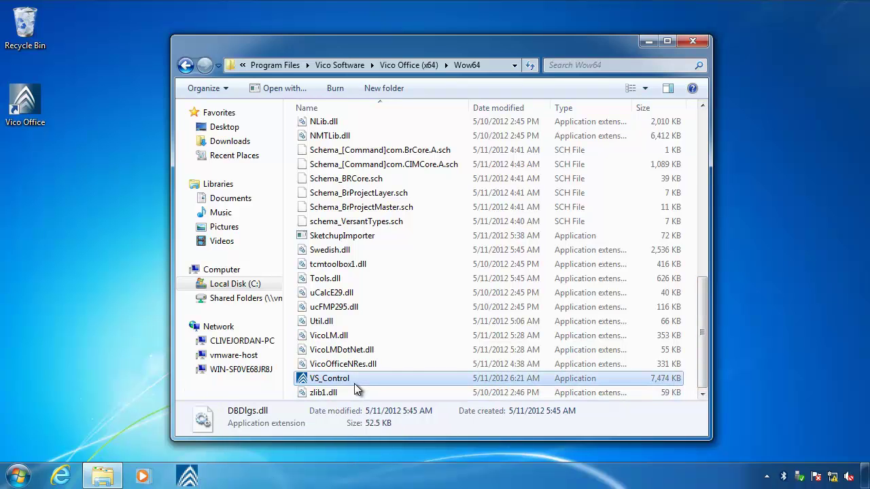
click(516, 64)
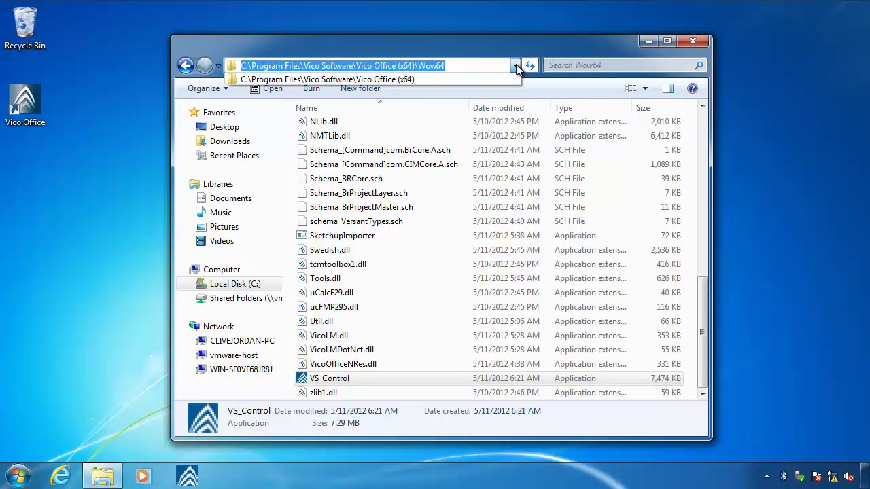
click(683, 42)
click(683, 41)
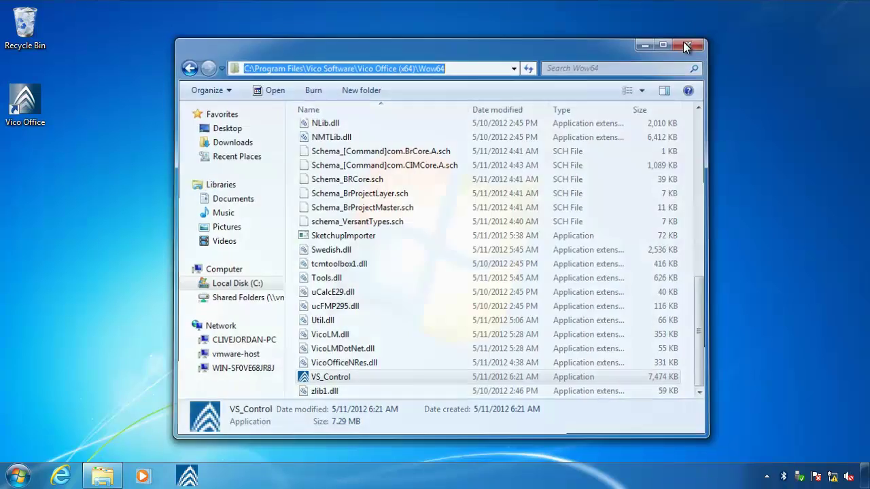
Launch Schedule Planner from its pinned shortcut and leave the welcome dialog through an empty project, cancelling its project settings
click(190, 479)
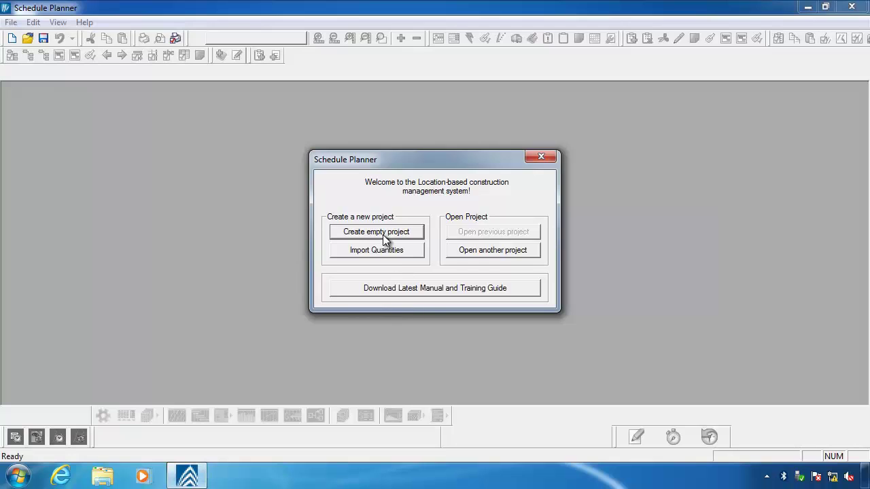
click(383, 234)
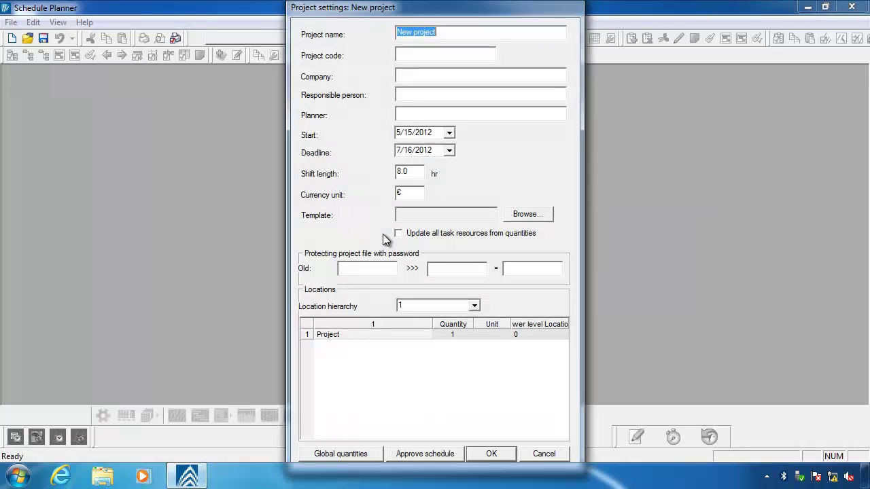
click(543, 450)
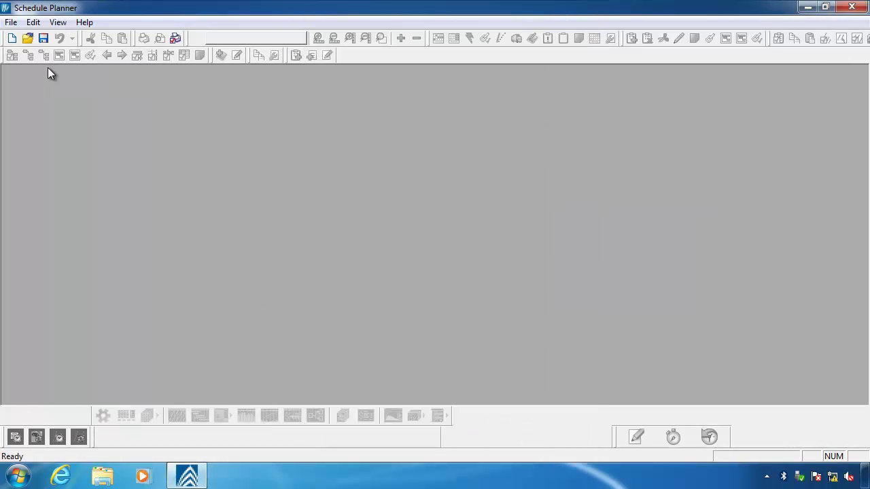
Load the United States country settings in Schedule Planner's program settings
click(11, 23)
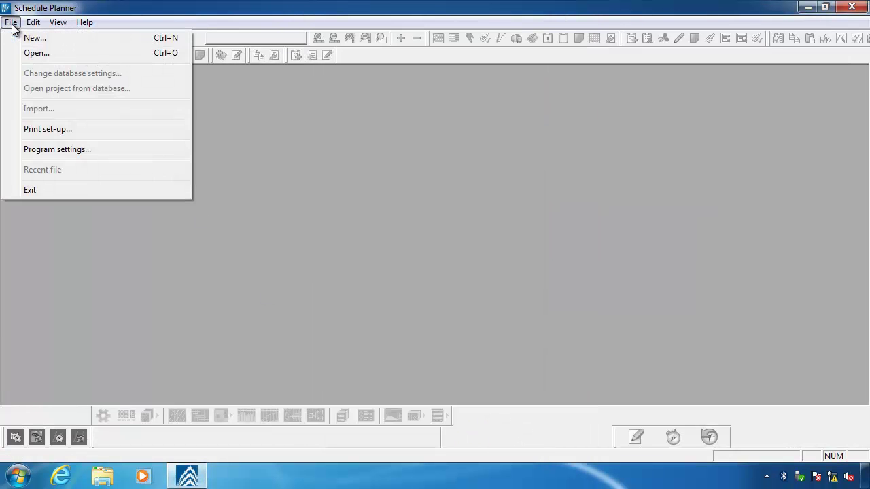
click(47, 151)
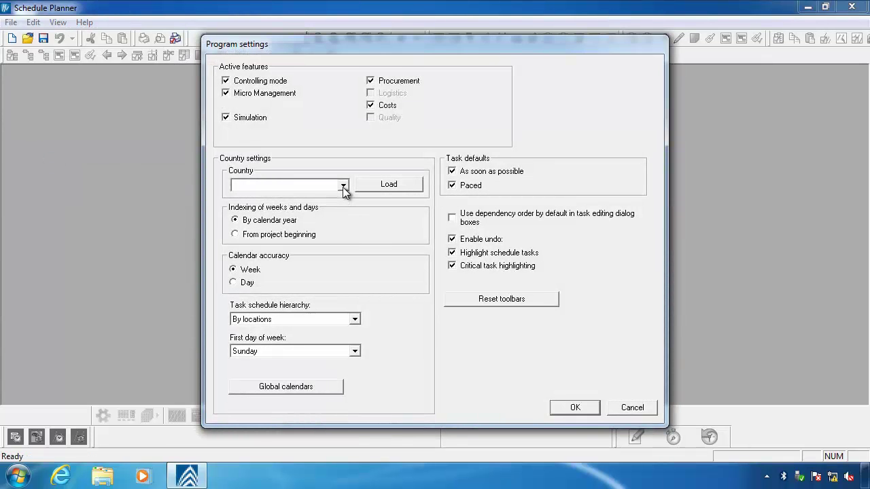
click(343, 186)
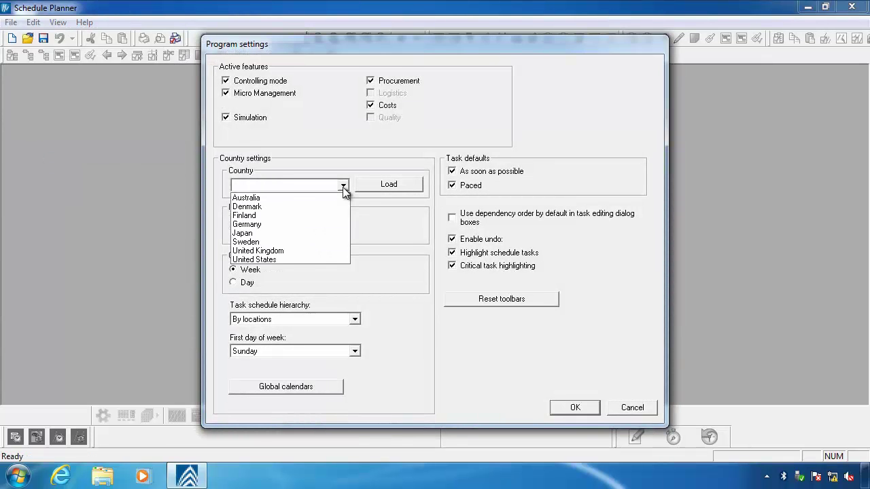
click(301, 257)
click(380, 187)
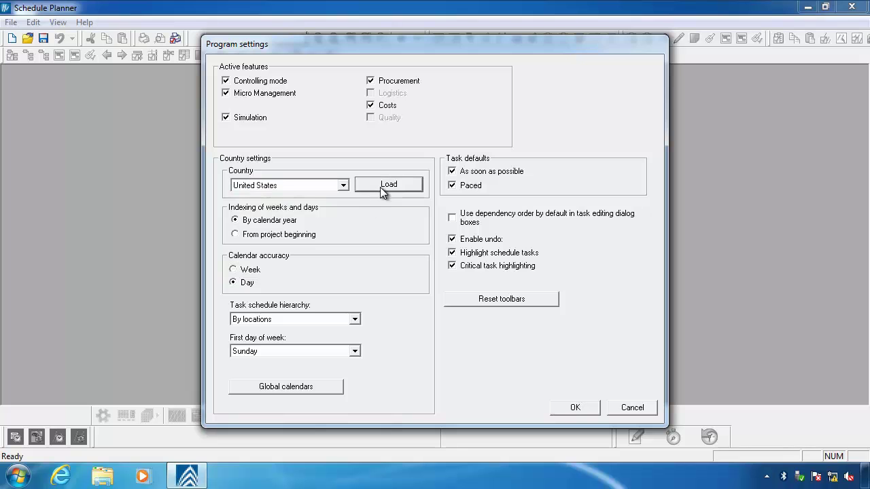